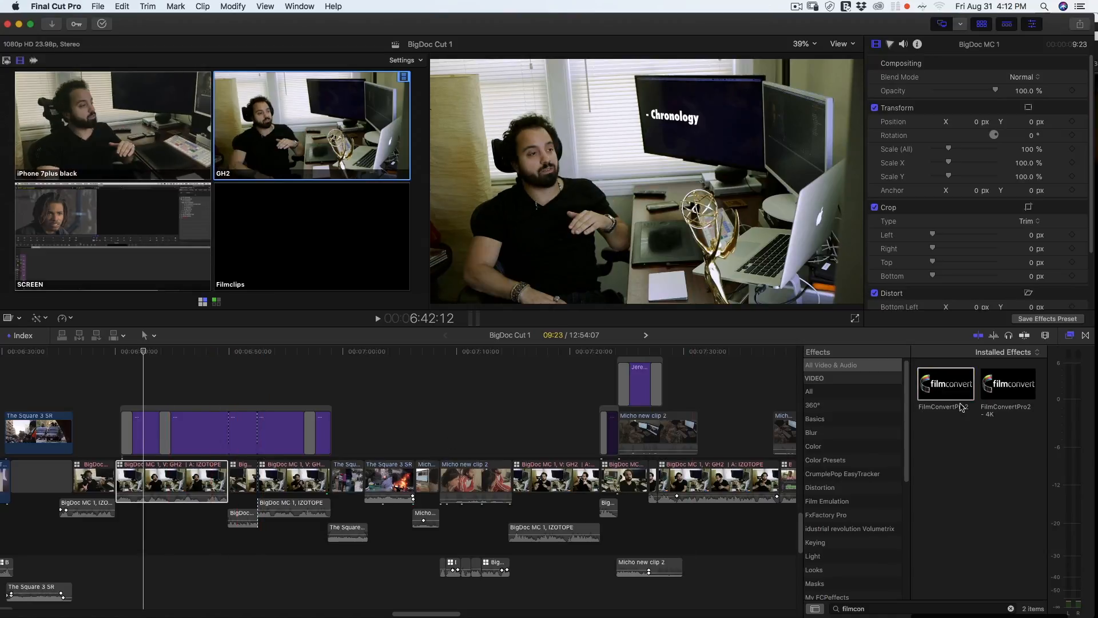
- Apply the FilmConvertPro2 effect to the GH2 clip at the playhead and set its source camera to Apple, iPhone, Standard
{"action": "left_click_drag", "start_coordinate": [956, 393], "coordinate": [183, 486]}
{"action": "left_click", "coordinate": [972, 93]}
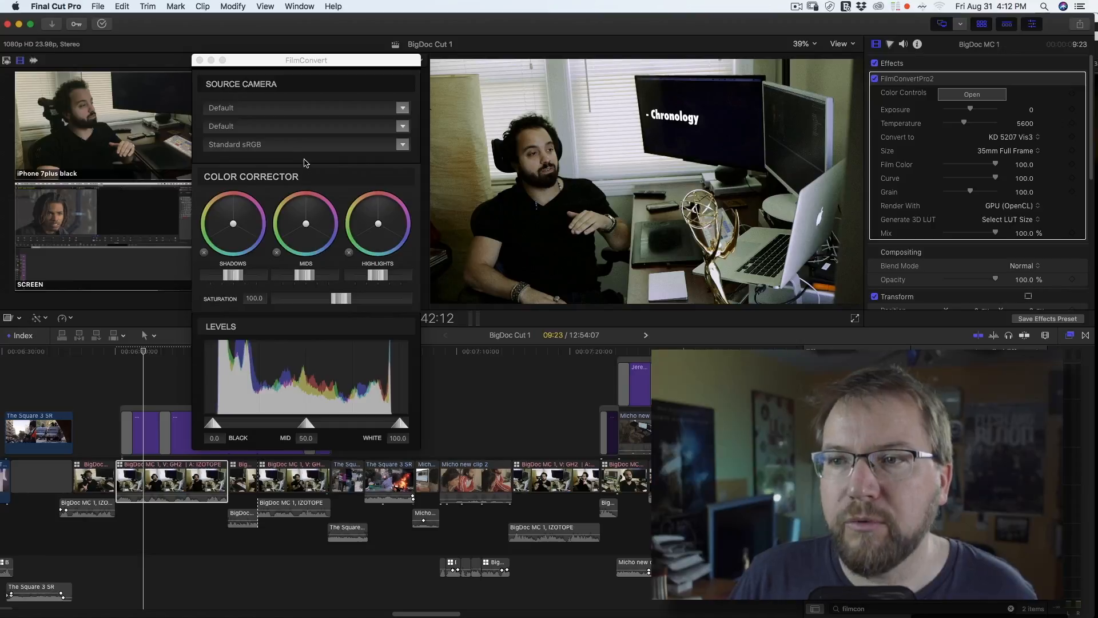
{"action": "left_click", "coordinate": [360, 107]}
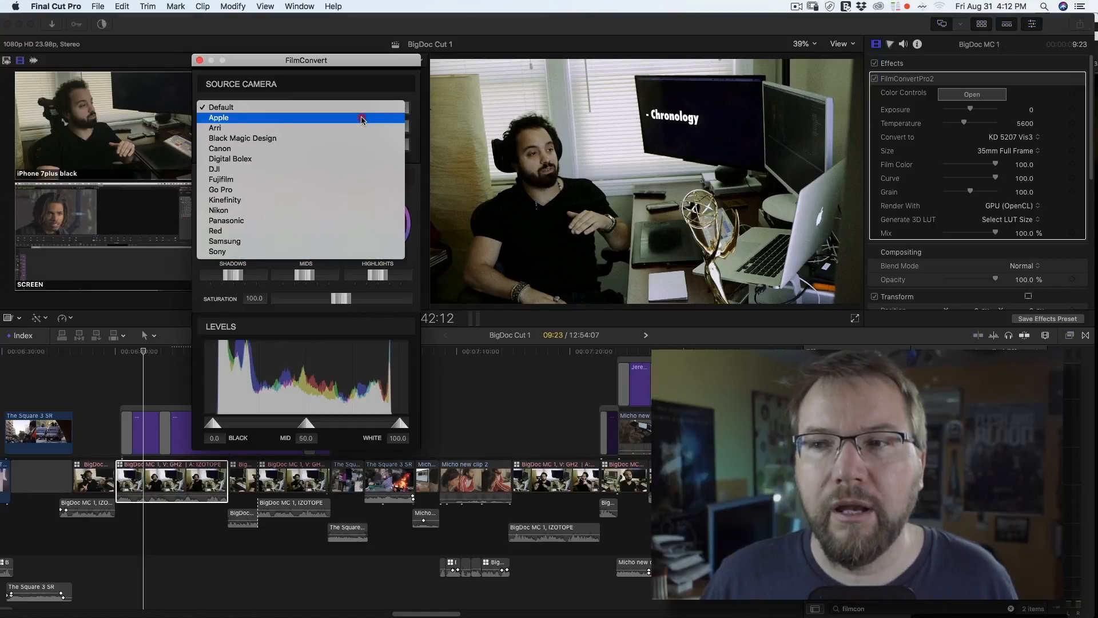
{"action": "left_click", "coordinate": [360, 119]}
{"action": "left_click", "coordinate": [345, 145]}
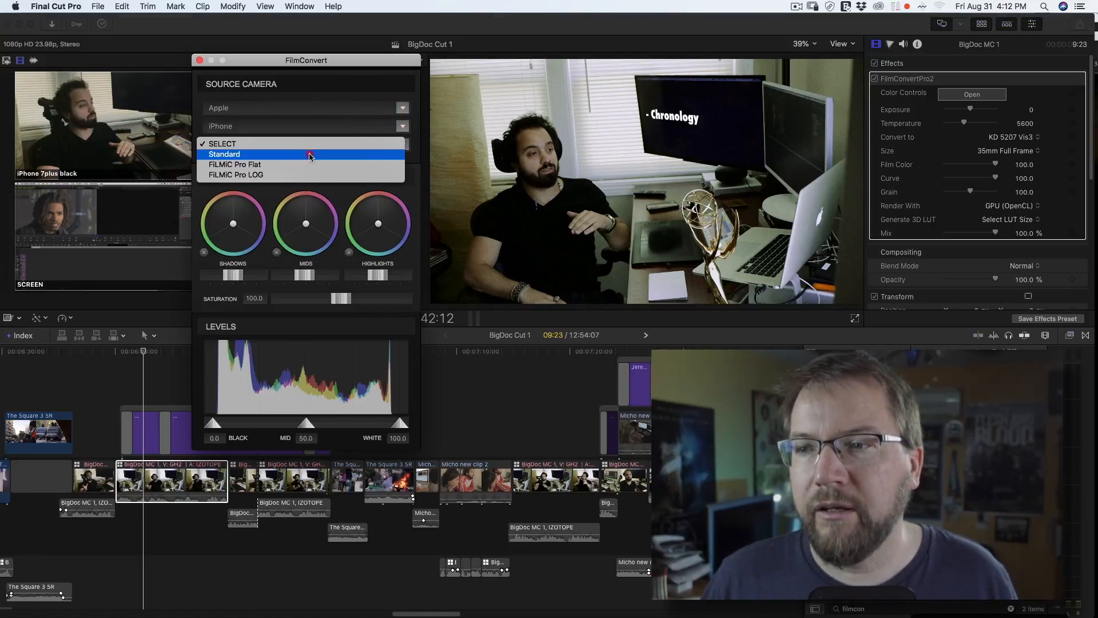
{"action": "left_click", "coordinate": [309, 155]}
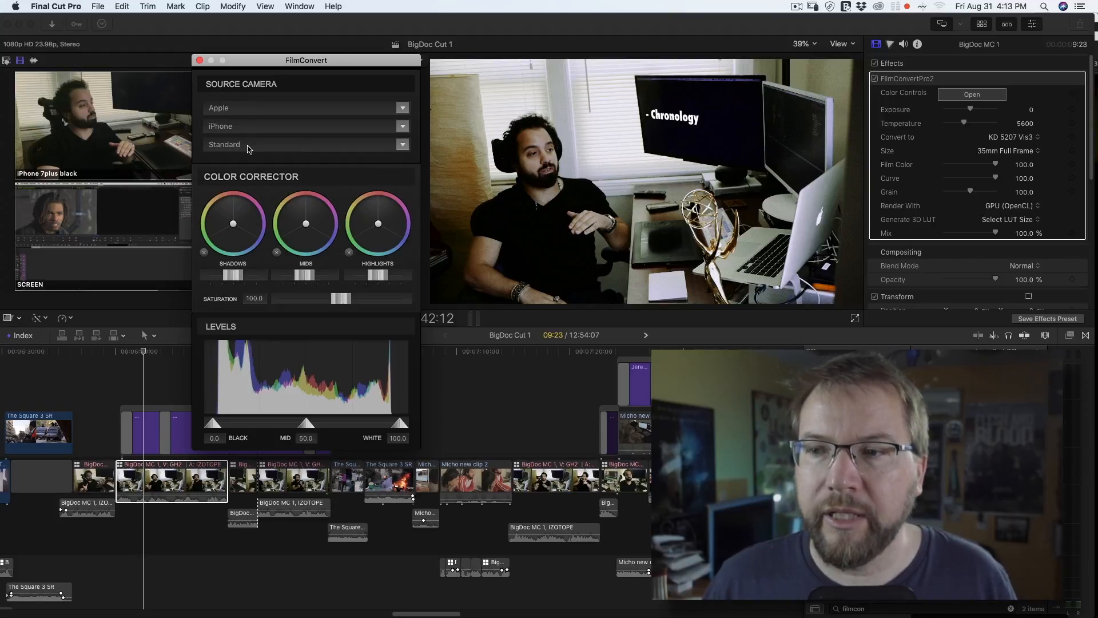
- Close the FilmConvert color controls and delete the FilmConvertPro2 effect from the BigDoc MC 1 clip
{"action": "left_click", "coordinate": [897, 79]}
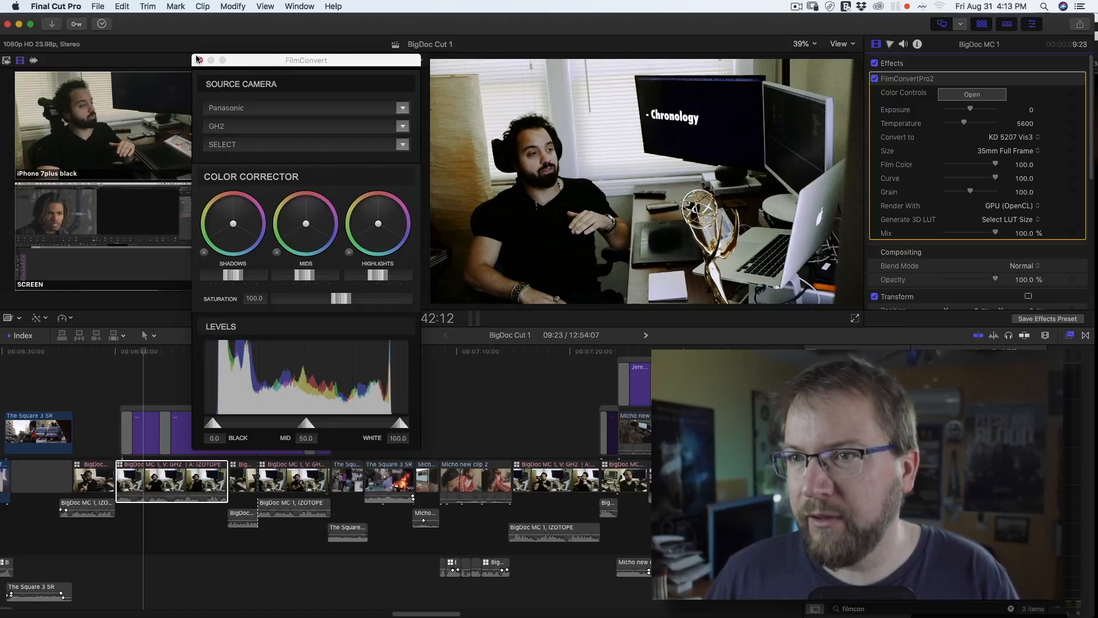
{"action": "left_click", "coordinate": [198, 60]}
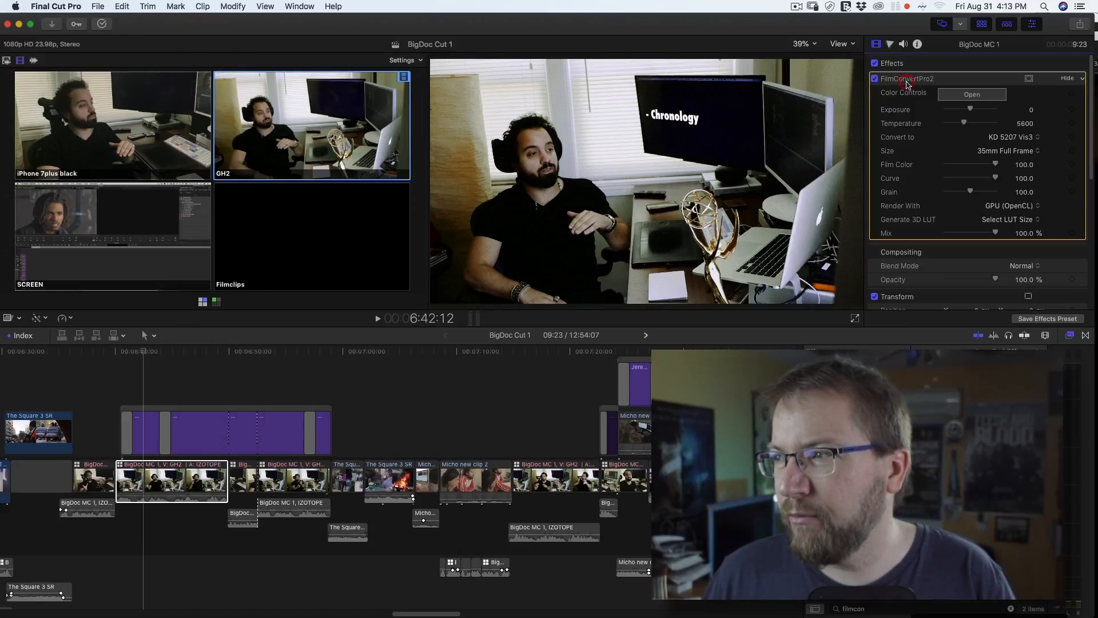
{"action": "key", "text": "BackSpace"}
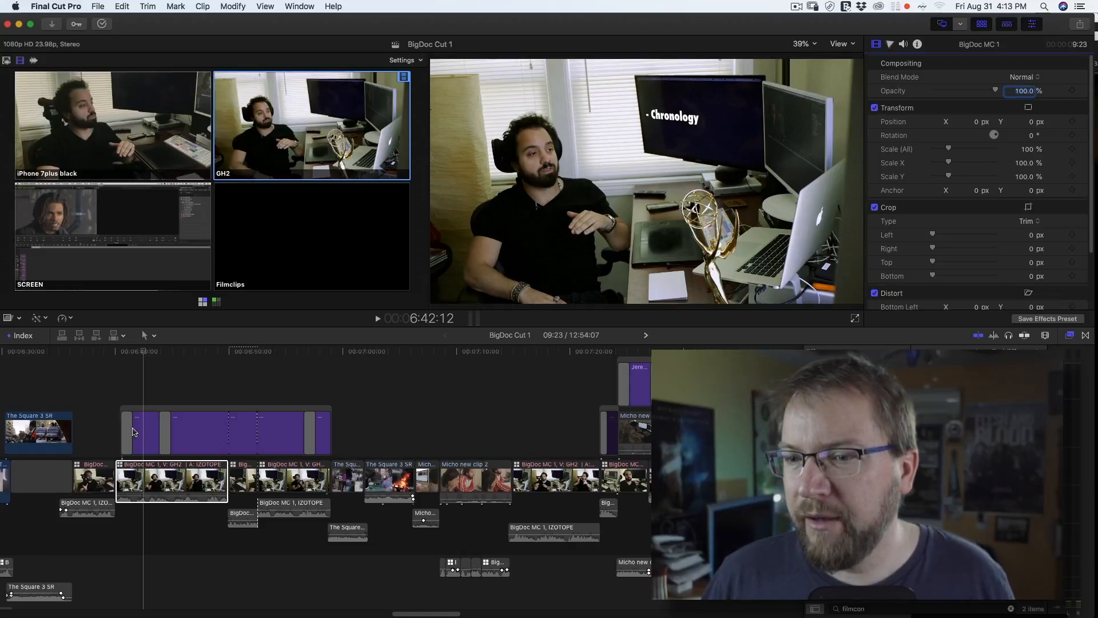
- Open the BigDoc MC 1 multicam clip in the angle editor and look over its full-length video and audio angles
{"action": "left_click", "coordinate": [155, 467], "text": "alt"}
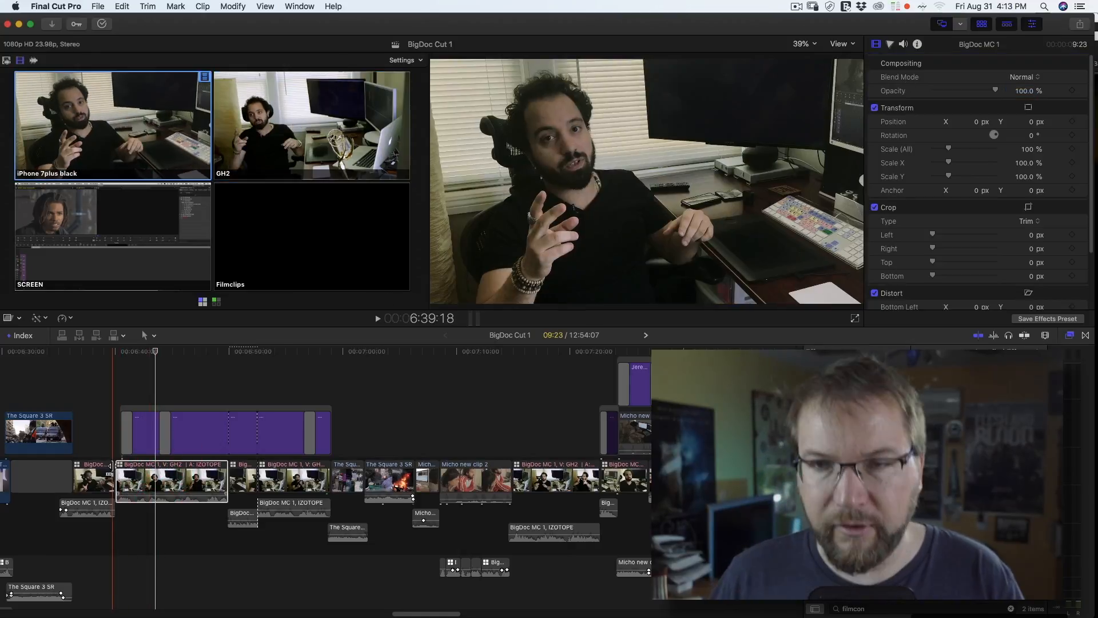
{"action": "key", "text": "super+equal"}
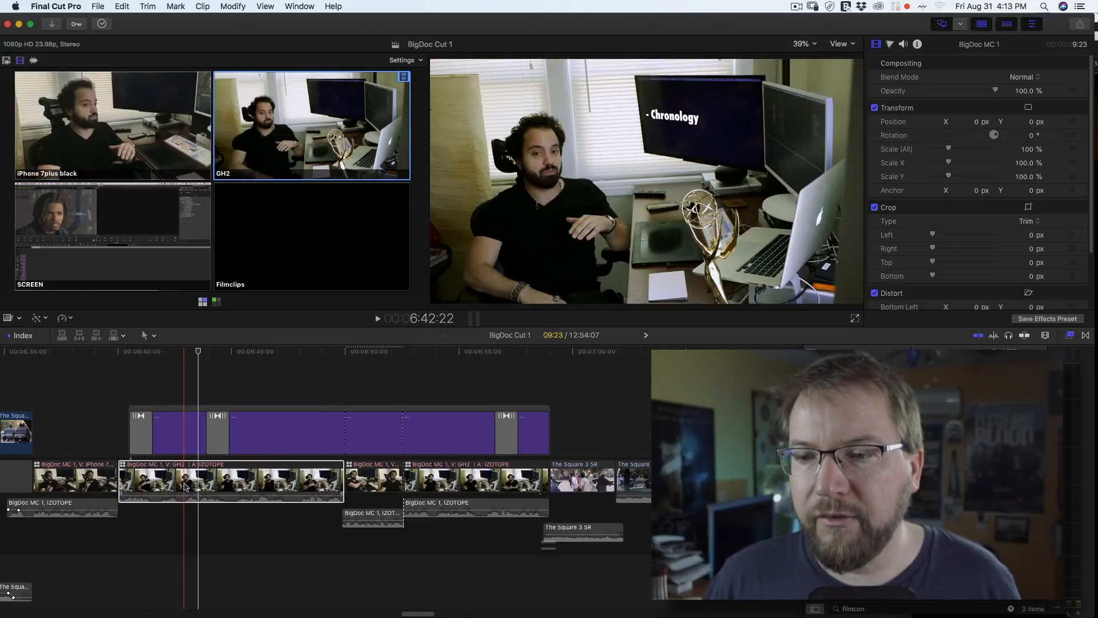
{"action": "left_click", "coordinate": [186, 485]}
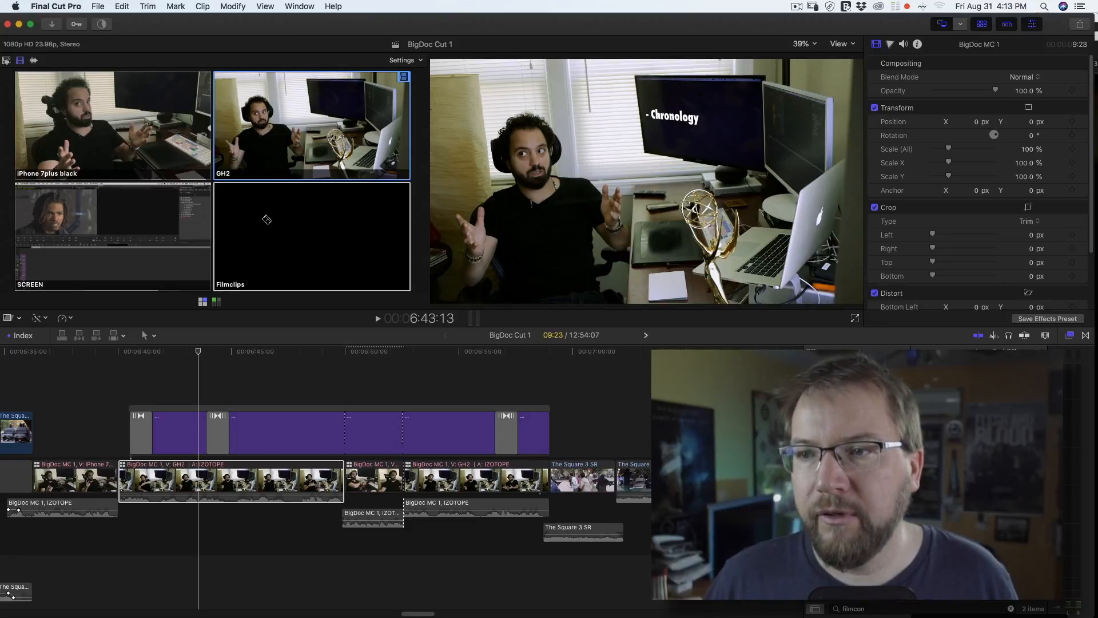
{"action": "double_click", "coordinate": [125, 469]}
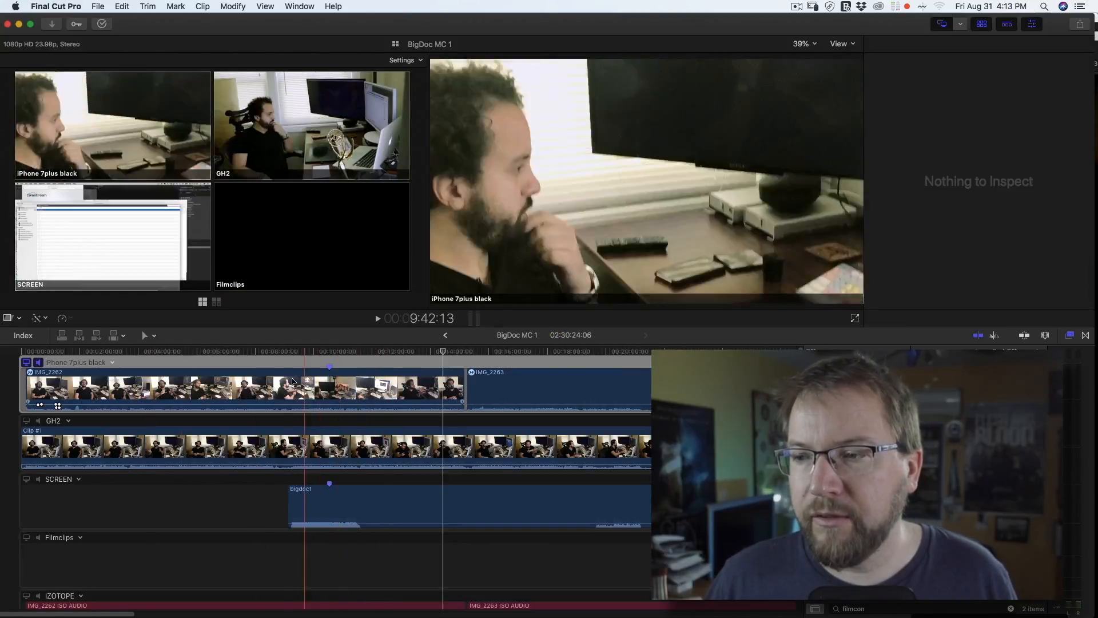
{"action": "key", "text": "shift+z"}
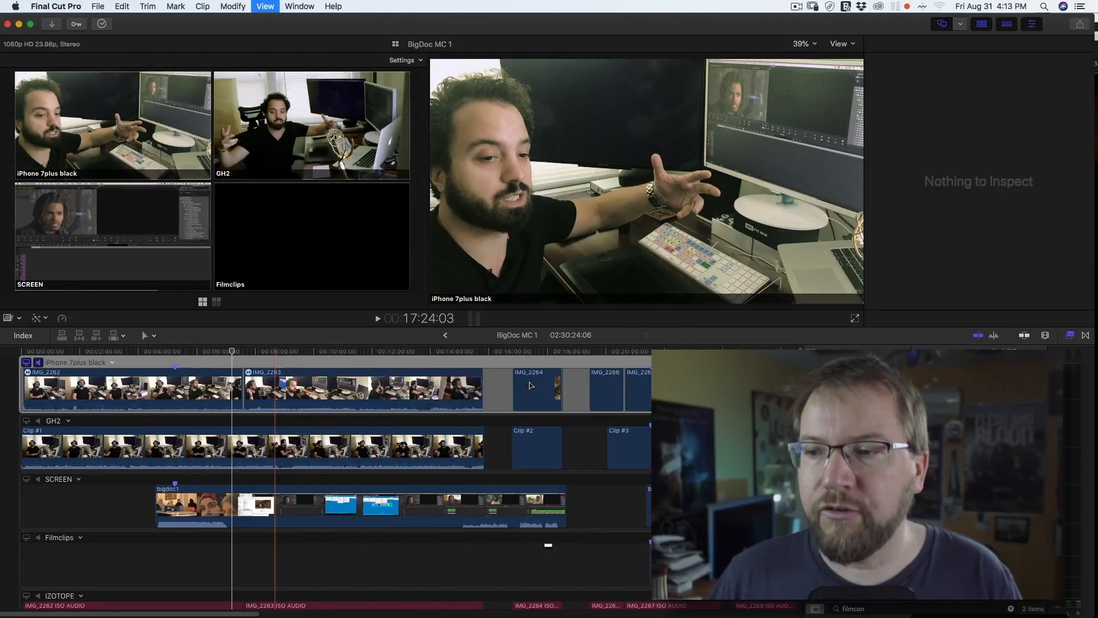
{"action": "key", "text": "super+minus"}
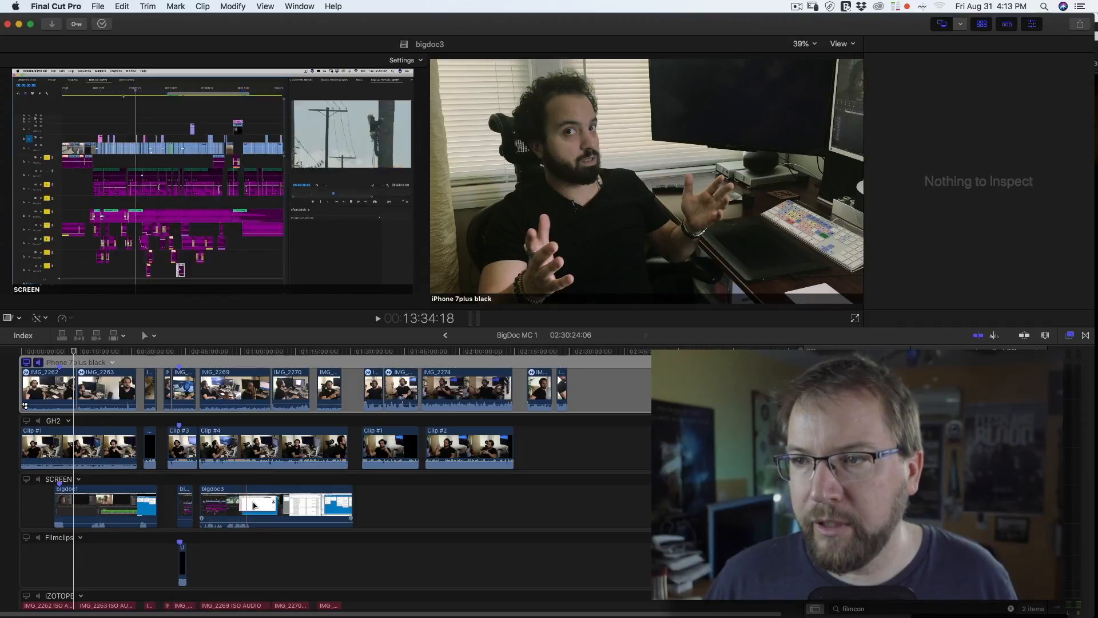
{"action": "scroll", "coordinate": [149, 531], "scroll_direction": "down", "scroll_amount": 6}
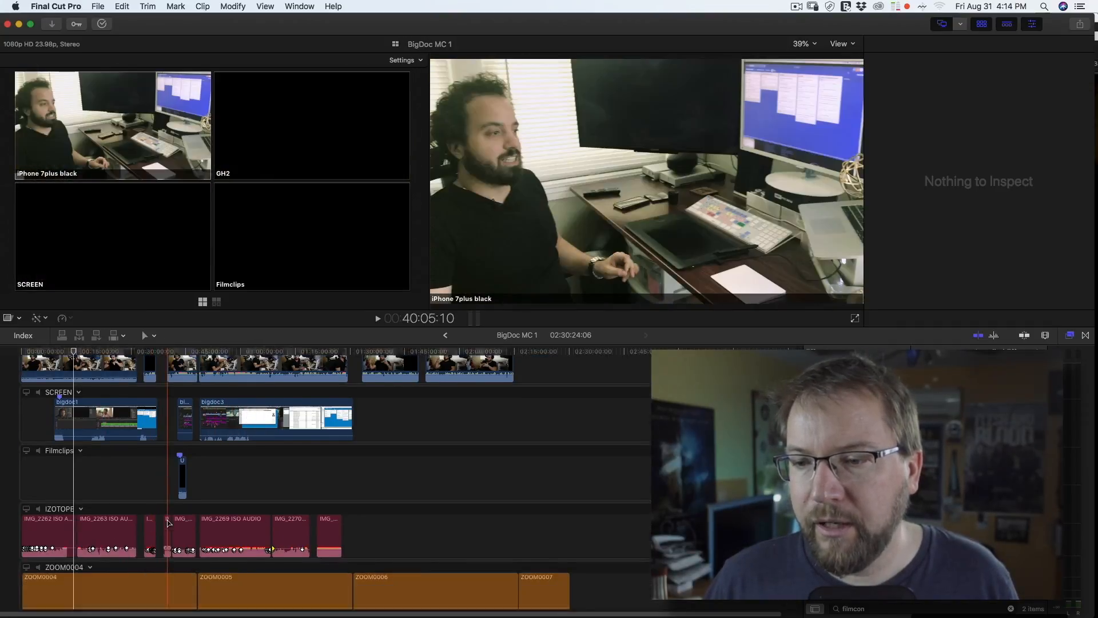
{"action": "scroll", "coordinate": [182, 558], "scroll_direction": "up", "scroll_amount": 6}
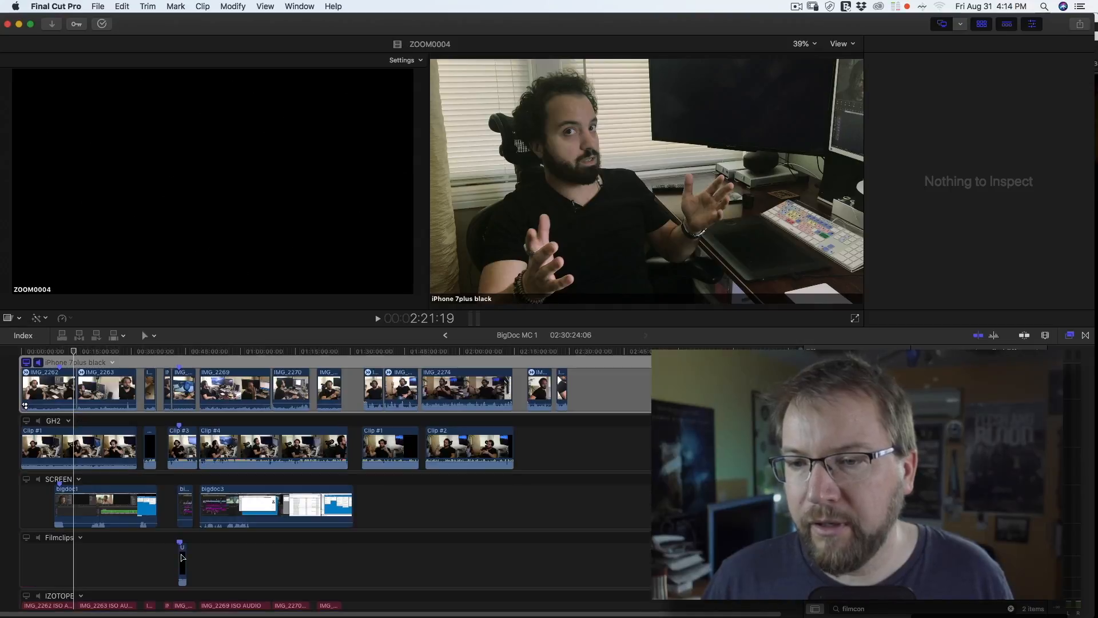
- Disable FilmConvertPro2, Hue/Saturation Curves 1, Color Wheels 1 and Color Board 1 on clip IMG_2262 in the iPhone 7plus black angle
{"action": "left_click", "coordinate": [48, 388], "text": "alt"}
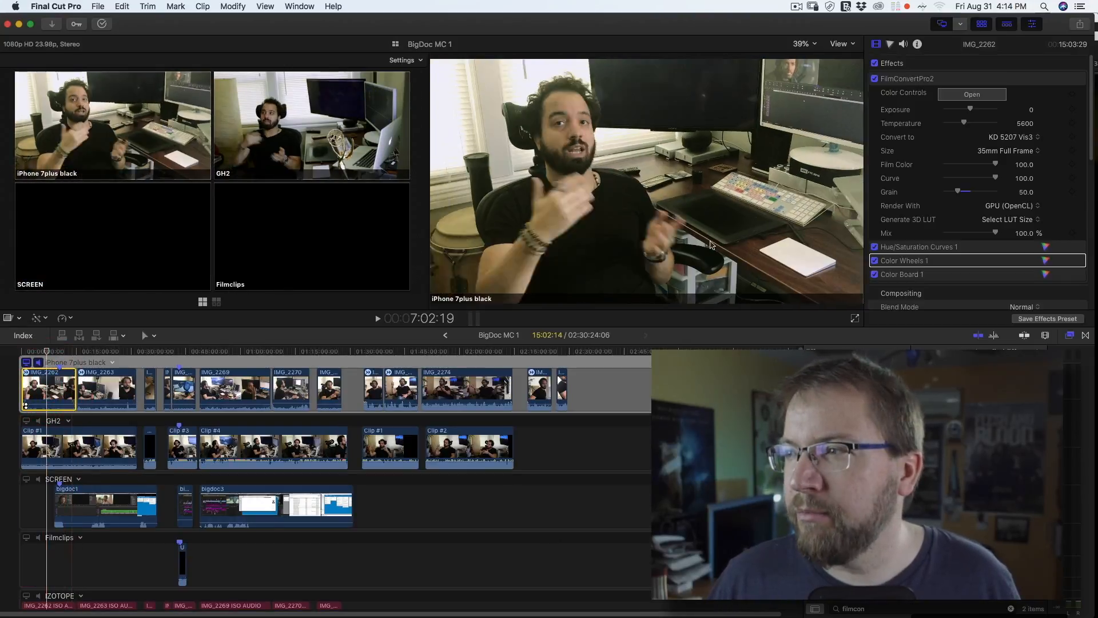
{"action": "left_click", "coordinate": [875, 79]}
{"action": "left_click", "coordinate": [875, 246]}
{"action": "left_click", "coordinate": [874, 261]}
{"action": "left_click", "coordinate": [874, 274]}
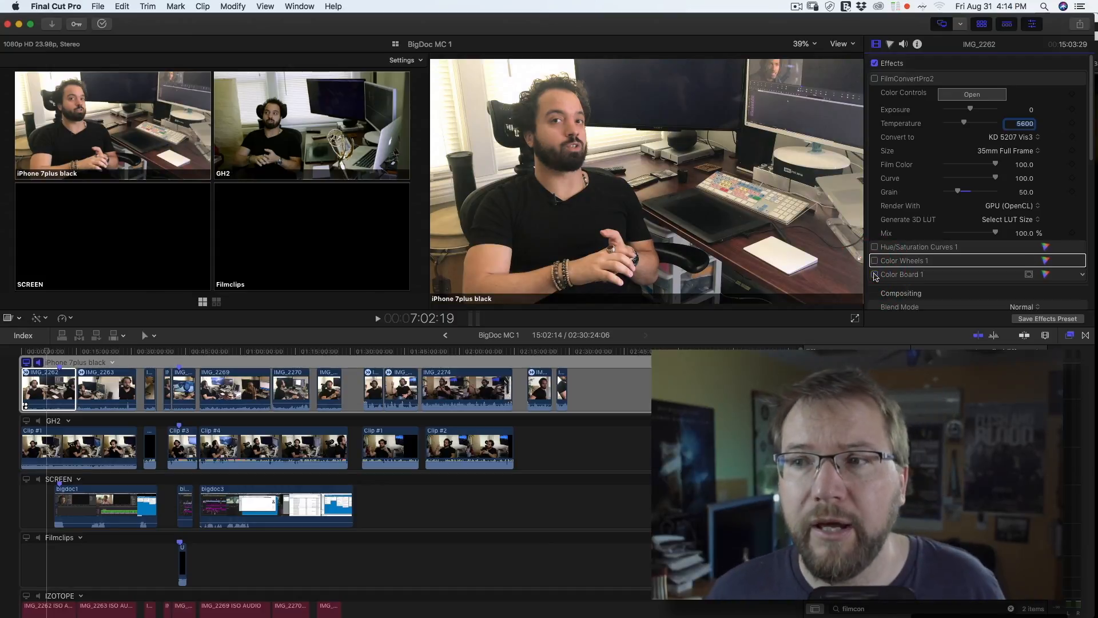
- Re-enable Color Board 1, Color Wheels 1, Hue/Saturation Curves 1 and FilmConvertPro2 one by one on clip IMG_2262
{"action": "left_click", "coordinate": [874, 274]}
{"action": "left_click", "coordinate": [874, 260]}
{"action": "left_click", "coordinate": [875, 246]}
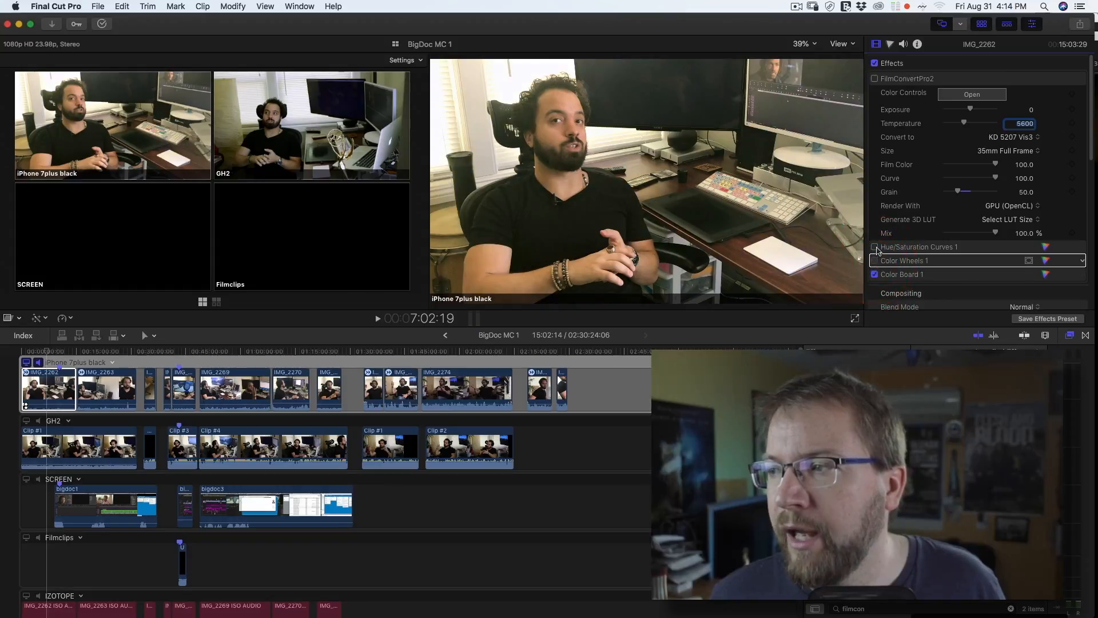
{"action": "left_click", "coordinate": [875, 78]}
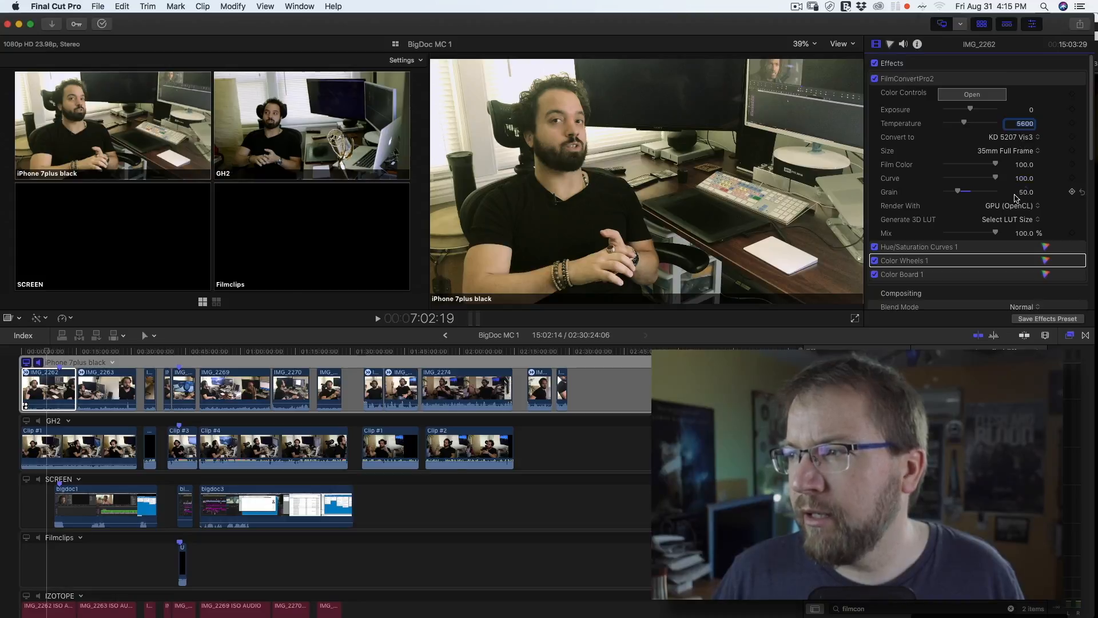
- Try the KD 5213 Vis3, FJ 8543 VD, FJ 8553 ET and FJ Neo film stocks in FilmConvertPro2 on IMG_2262
{"action": "left_click", "coordinate": [1017, 138]}
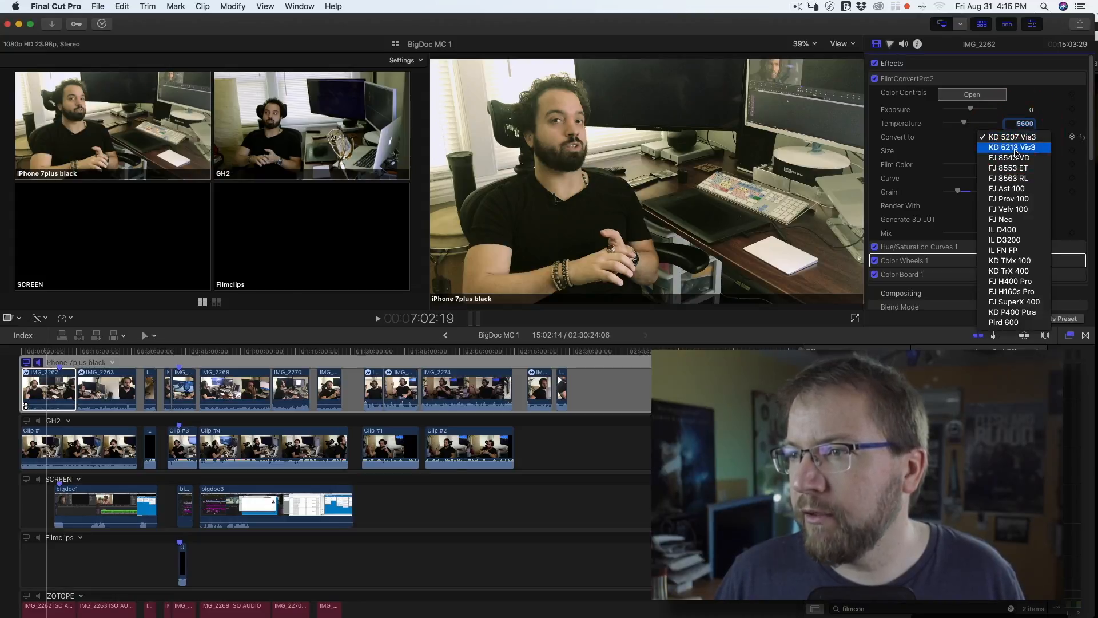
{"action": "left_click", "coordinate": [1015, 149]}
{"action": "left_click", "coordinate": [1013, 139]}
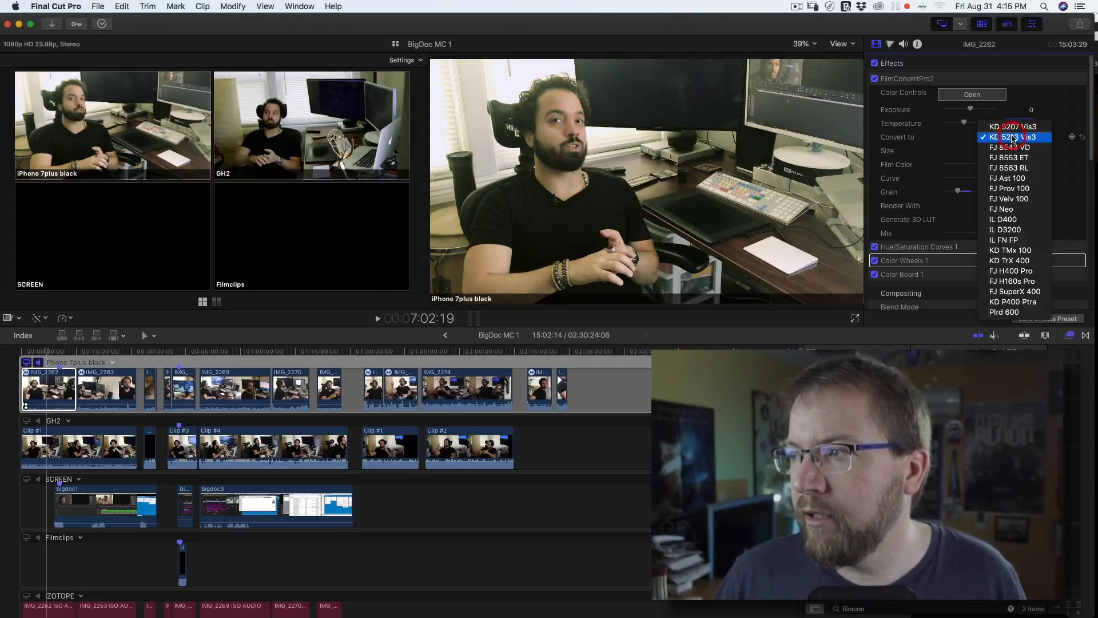
{"action": "left_click", "coordinate": [1012, 147]}
{"action": "left_click", "coordinate": [1008, 139]}
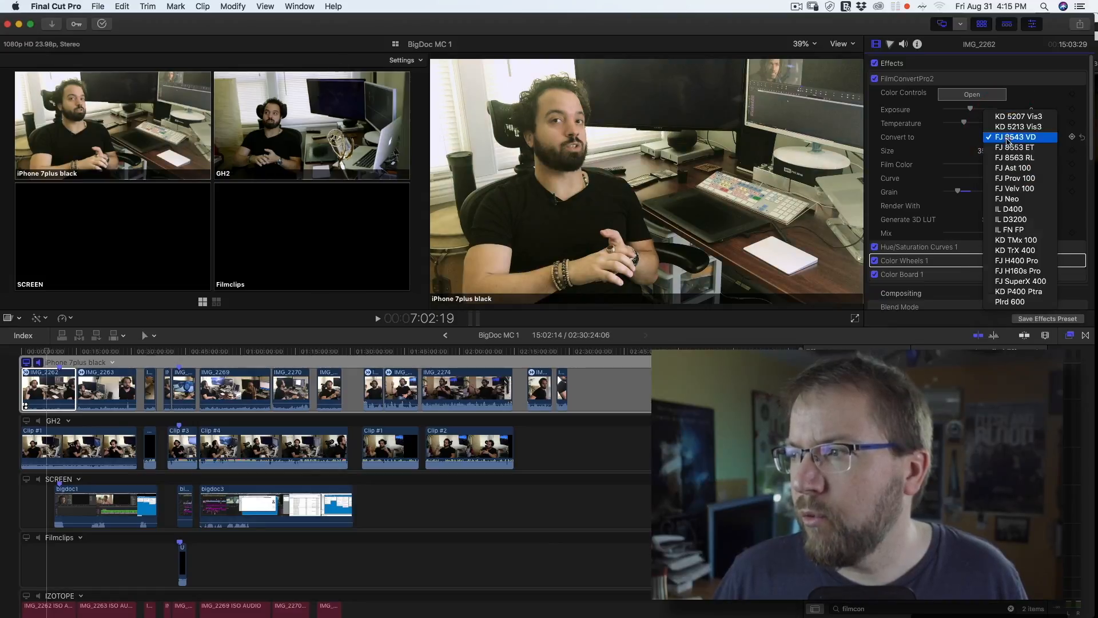
{"action": "left_click", "coordinate": [1010, 147]}
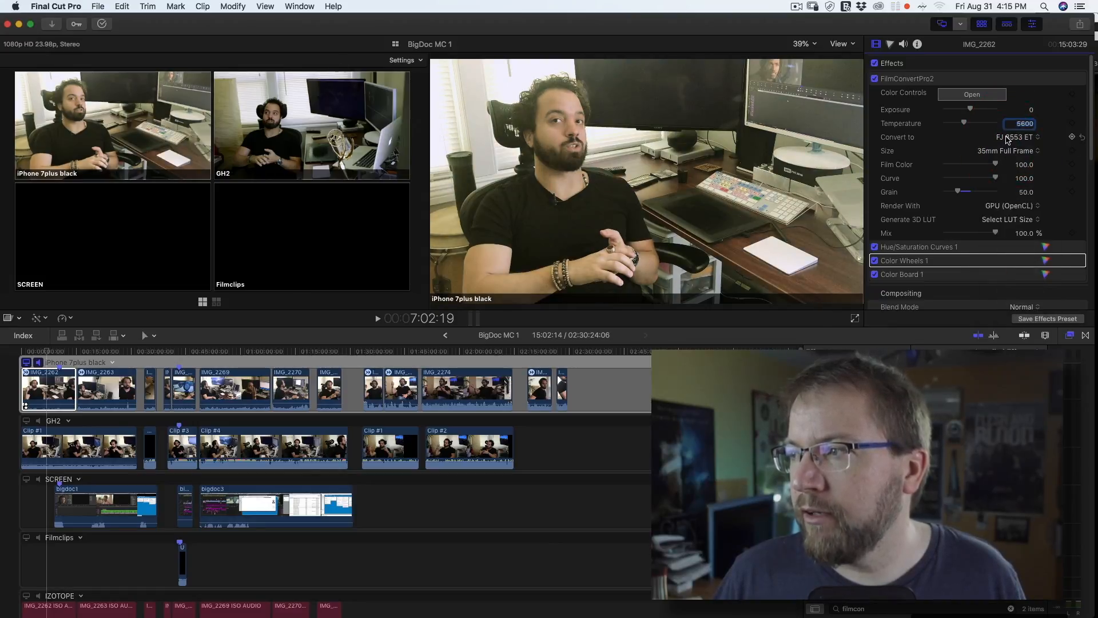
{"action": "left_click", "coordinate": [1007, 139]}
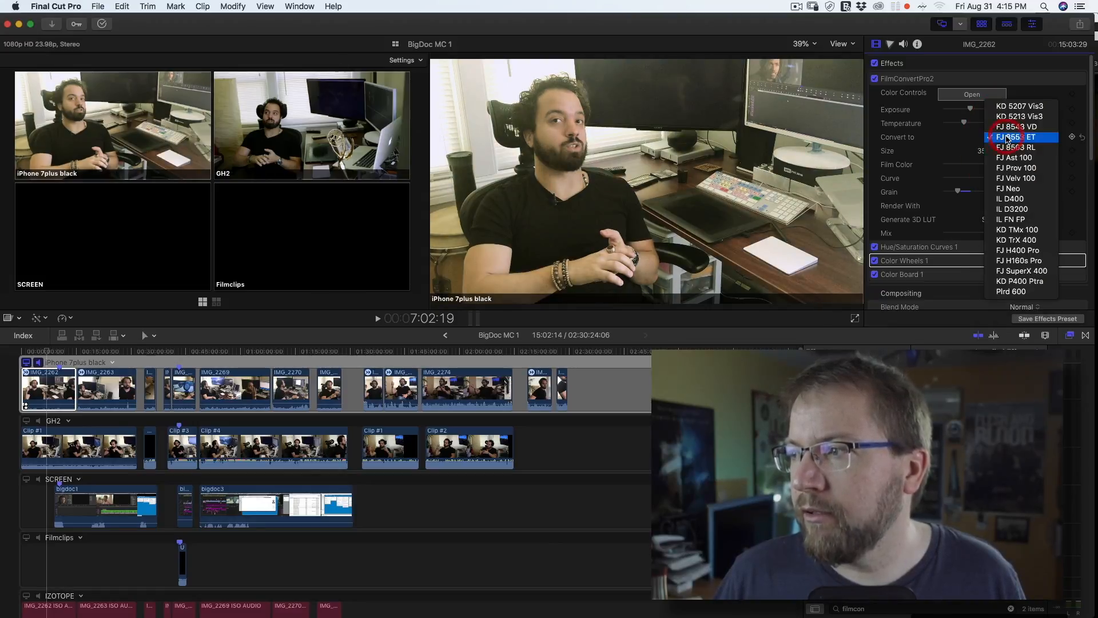
{"action": "left_click", "coordinate": [1011, 189]}
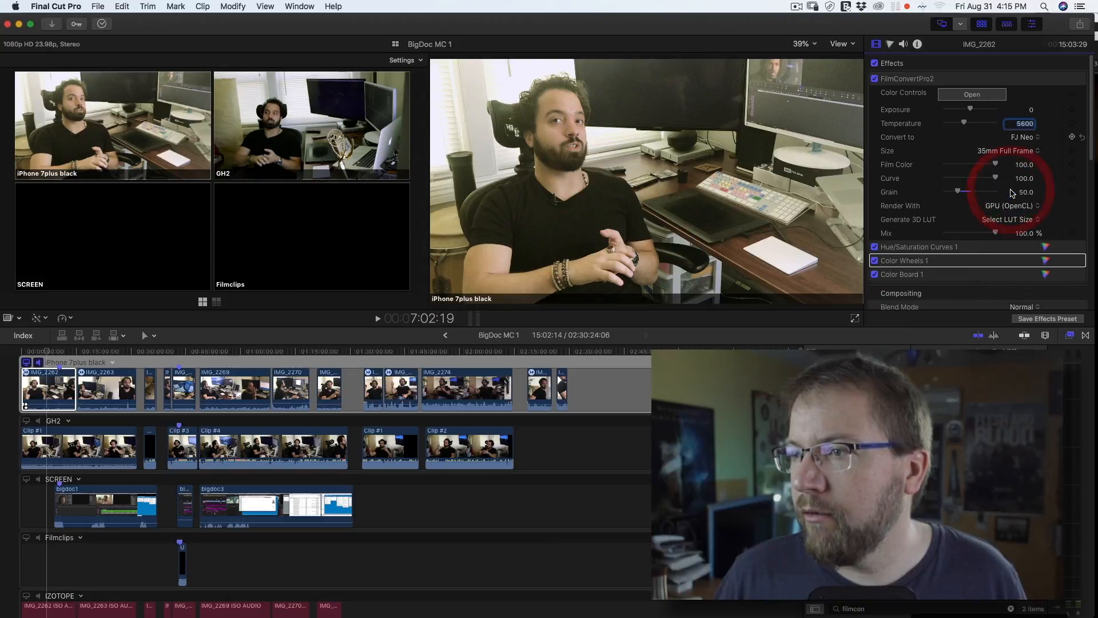
- Try the IL D400, FJ SuperX 400, KD P400 Ptra and Plrd 600 film stocks, finishing with KD 5207 Vis3
{"action": "left_click", "coordinate": [1022, 135]}
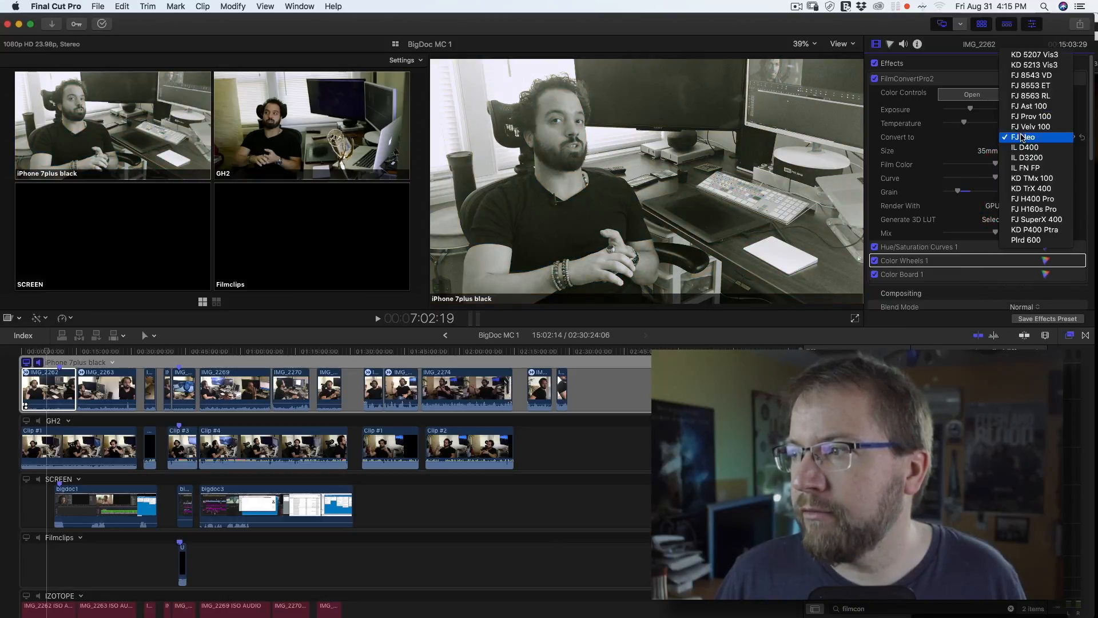
{"action": "left_click", "coordinate": [1025, 152]}
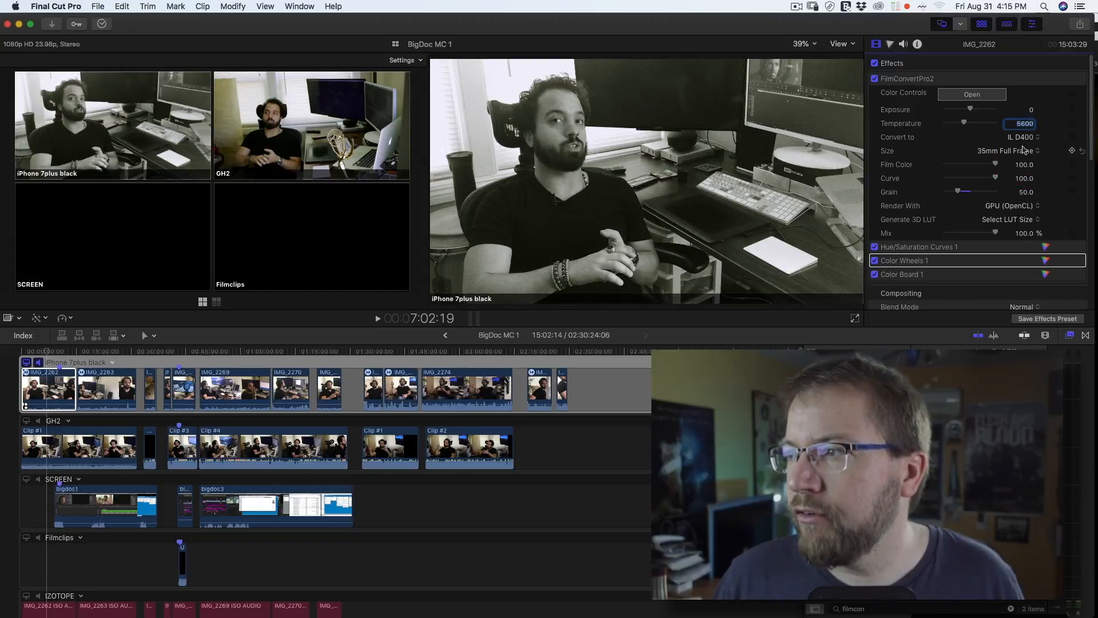
{"action": "left_click", "coordinate": [1023, 138]}
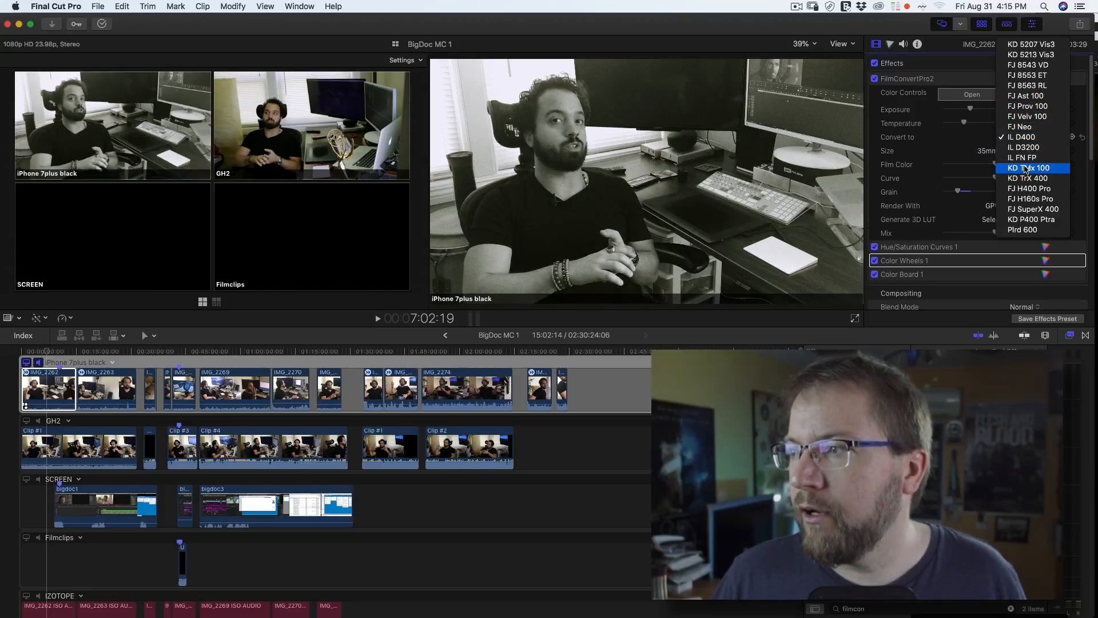
{"action": "left_click", "coordinate": [1033, 208]}
{"action": "left_click", "coordinate": [1014, 142]}
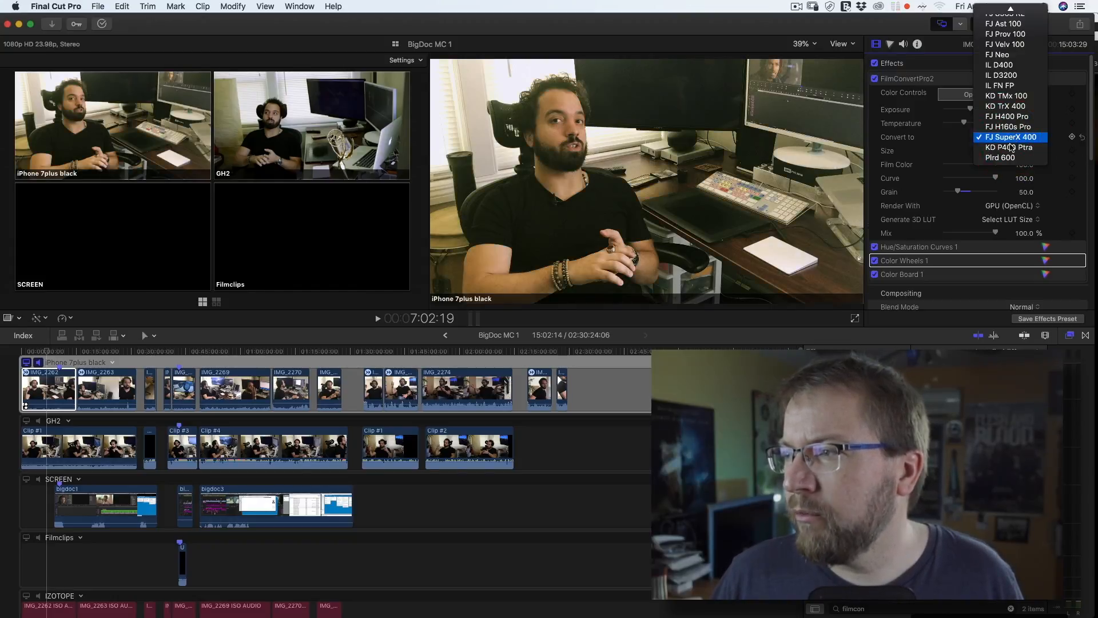
{"action": "left_click", "coordinate": [1011, 150]}
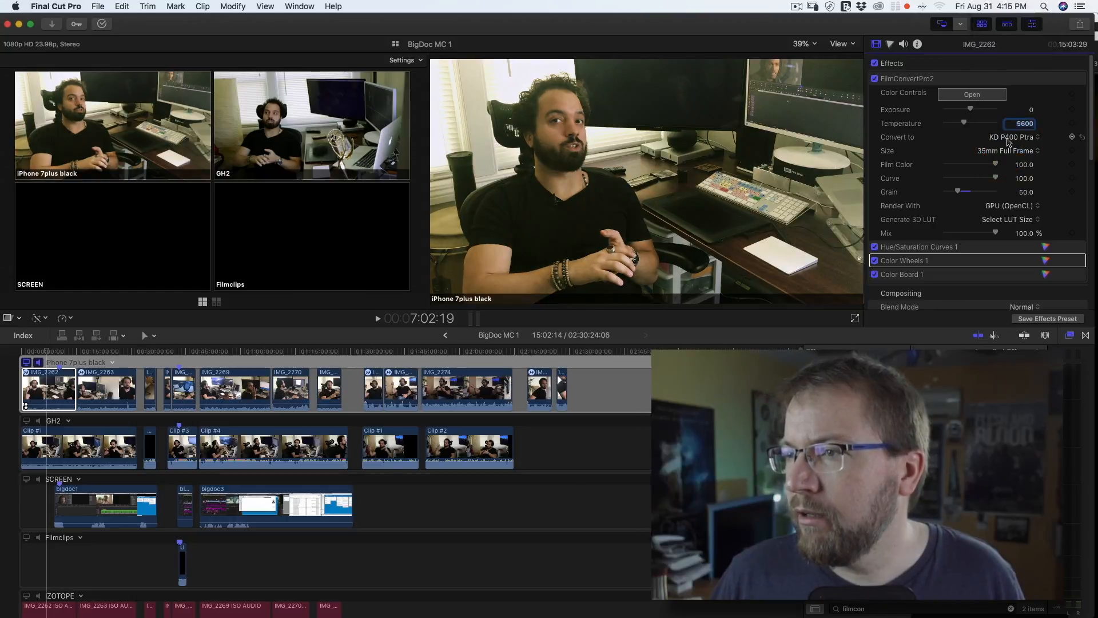
{"action": "left_click", "coordinate": [1008, 138]}
{"action": "left_click", "coordinate": [1008, 147]}
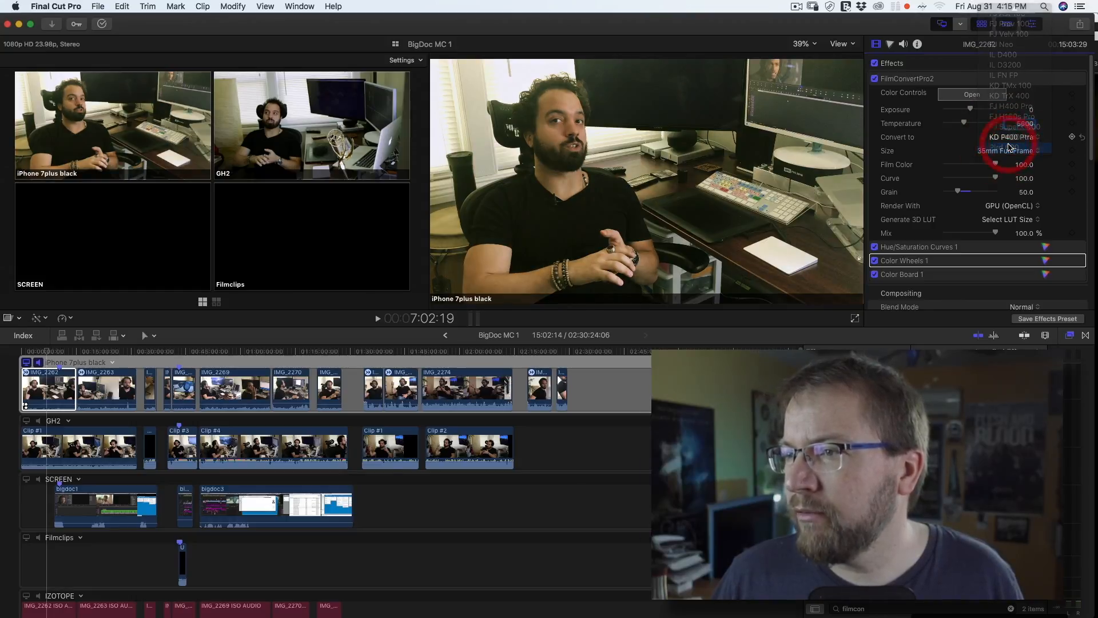
{"action": "left_click", "coordinate": [1010, 138]}
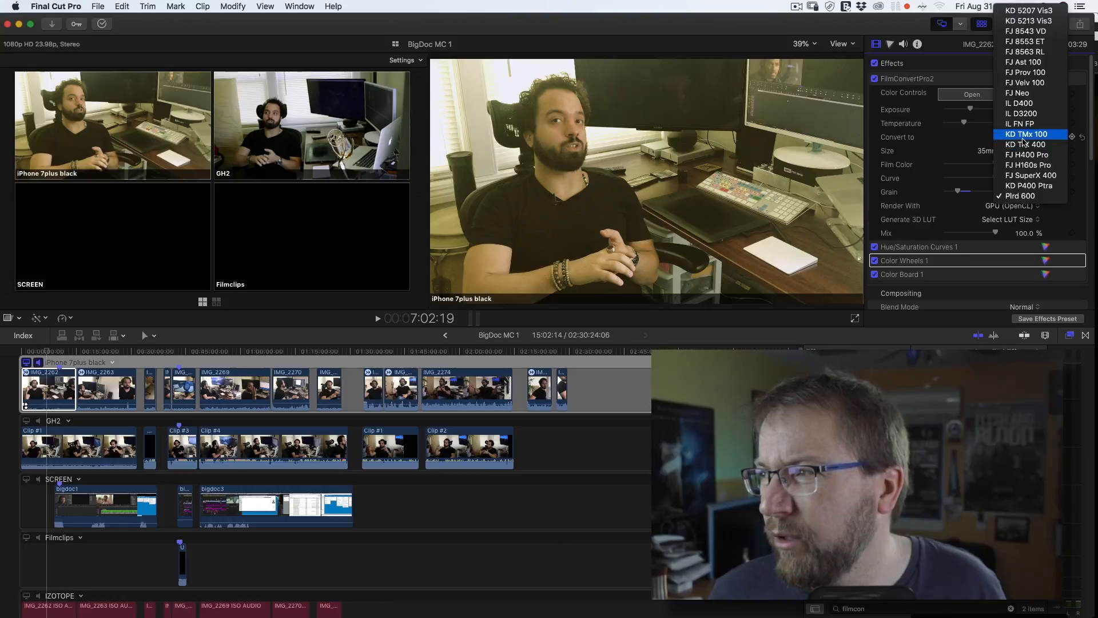
{"action": "left_click", "coordinate": [1042, 11]}
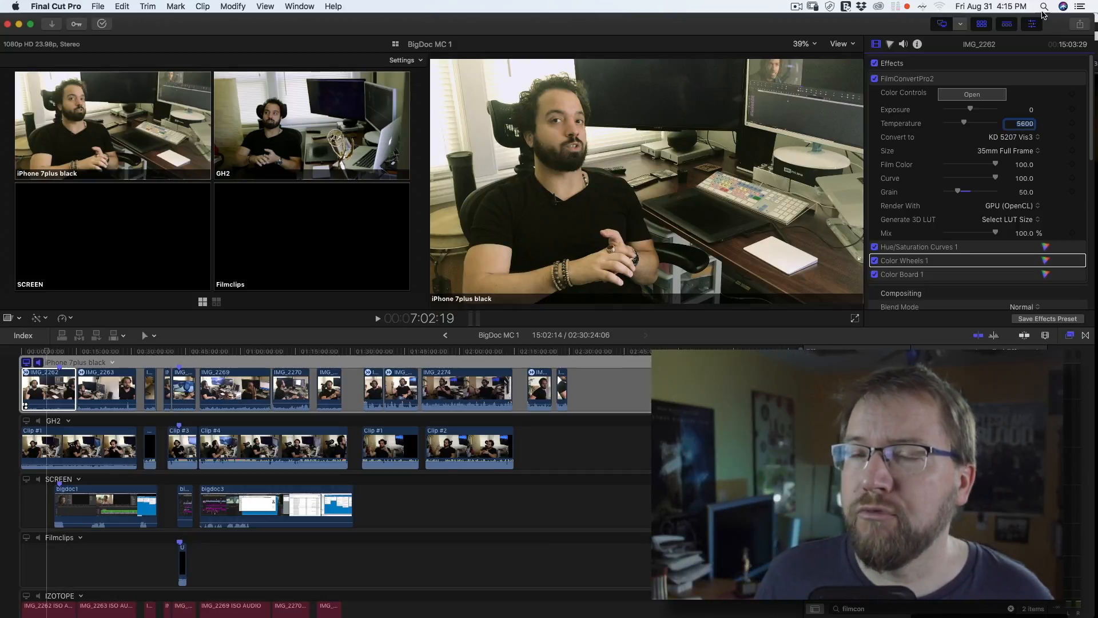
- Raise the FilmConvertPro2 grain to 200 on IMG_2262 and play the clip full screen to review it
{"action": "left_click_drag", "start_coordinate": [995, 233], "coordinate": [1033, 227]}
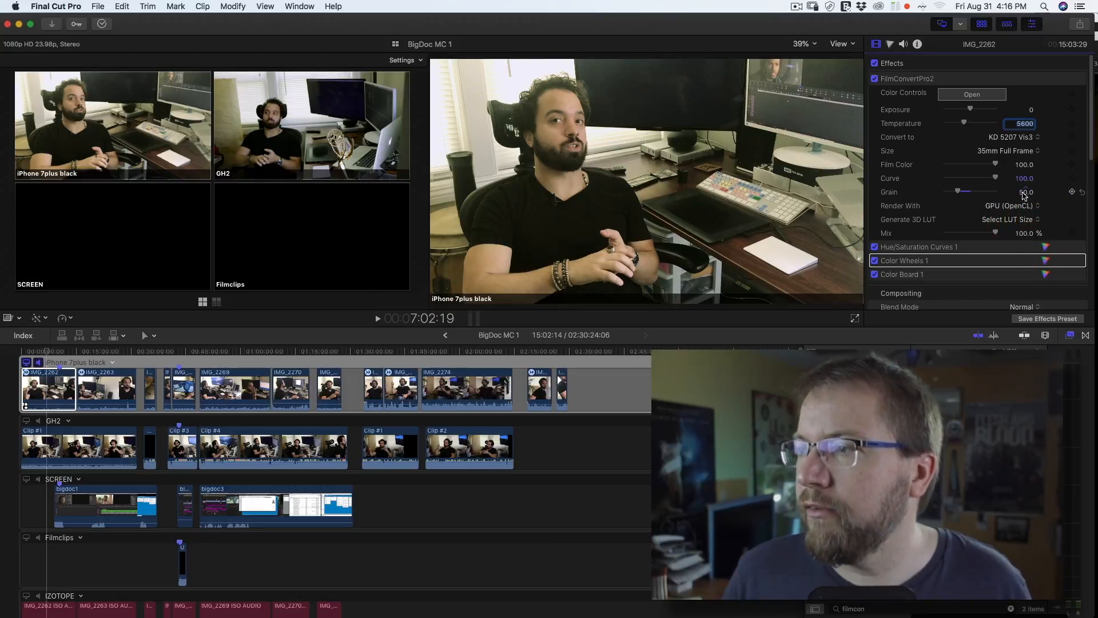
{"action": "left_click", "coordinate": [959, 191]}
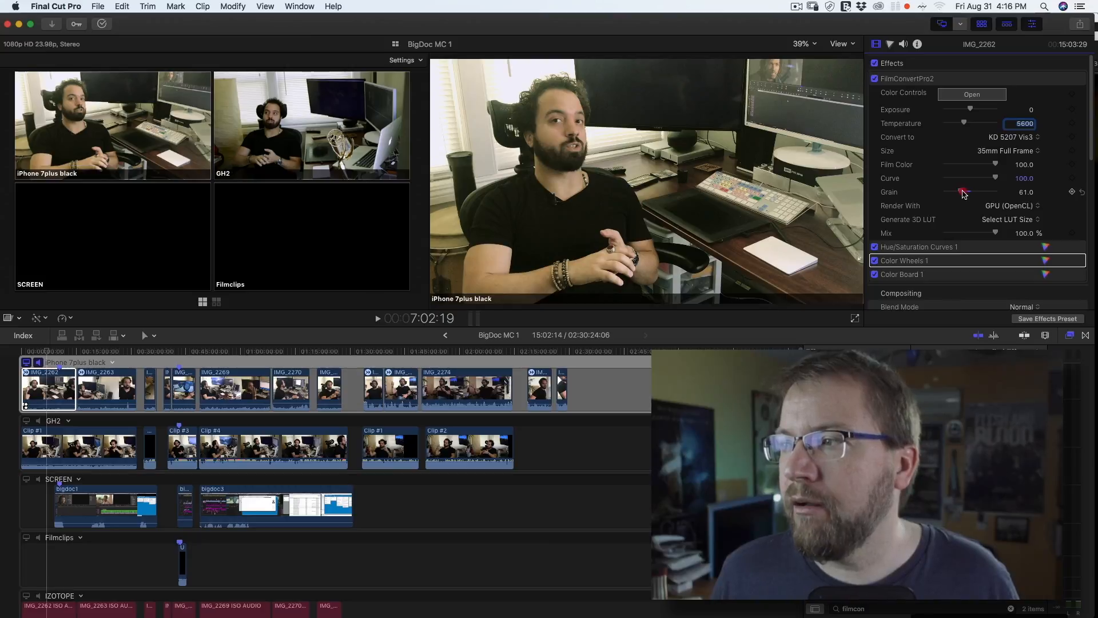
{"action": "left_click_drag", "start_coordinate": [967, 195], "coordinate": [971, 194]}
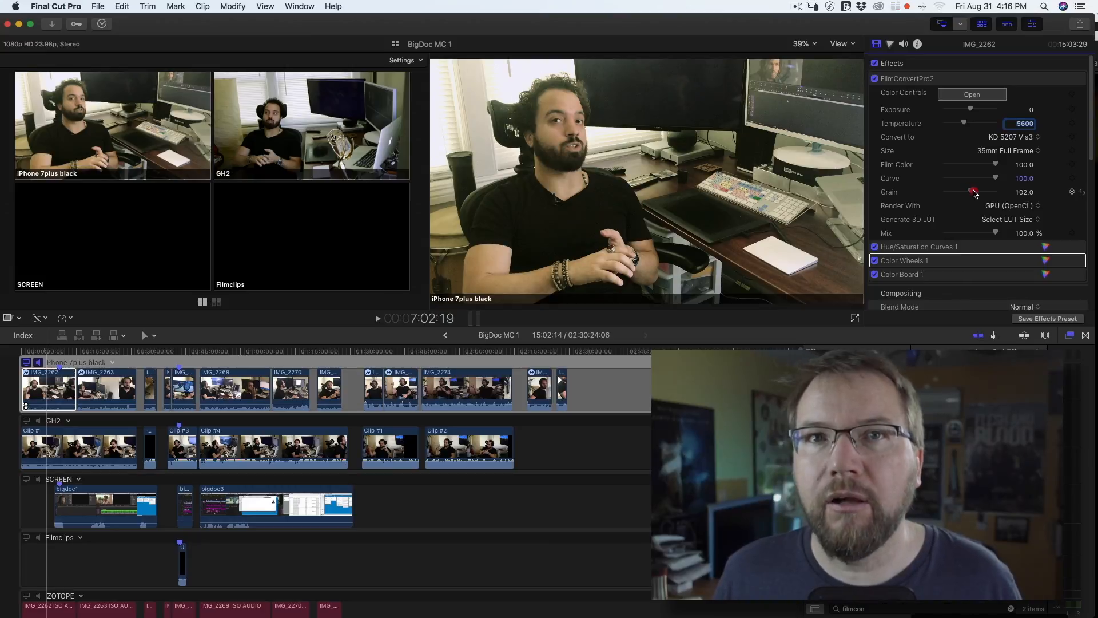
{"action": "left_click_drag", "start_coordinate": [974, 194], "coordinate": [996, 193]}
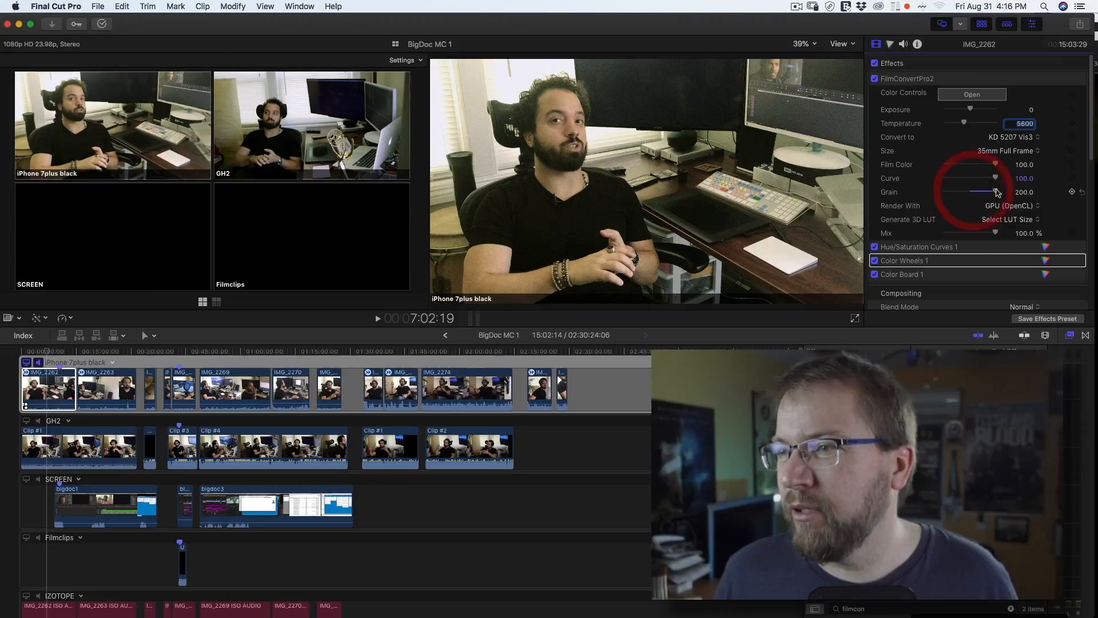
{"action": "left_click", "coordinate": [855, 319]}
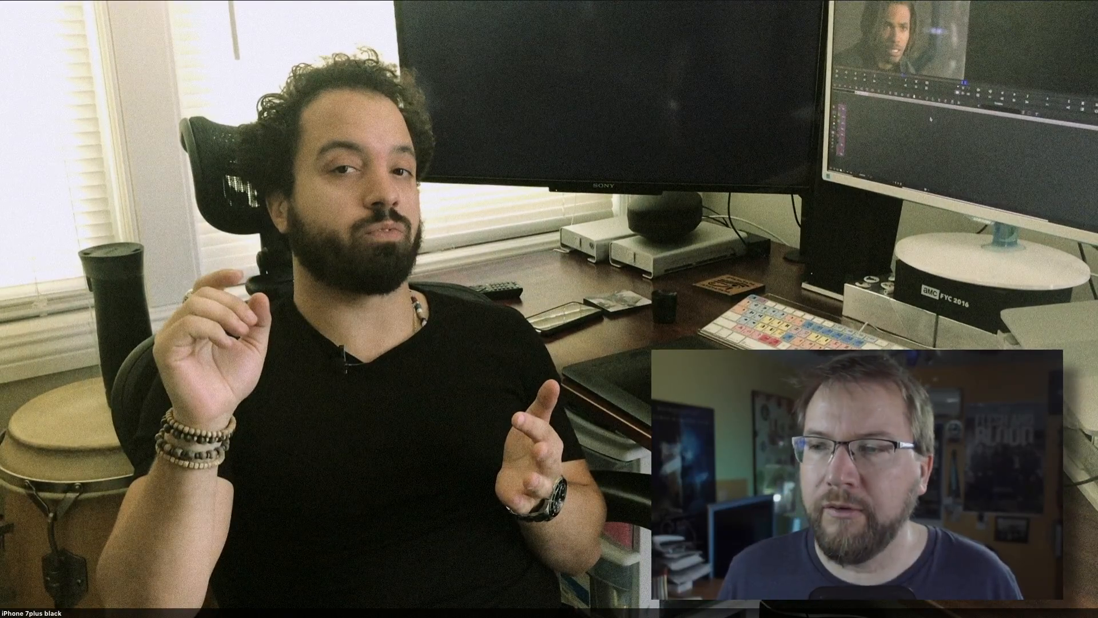
{"action": "key", "text": "Escape"}
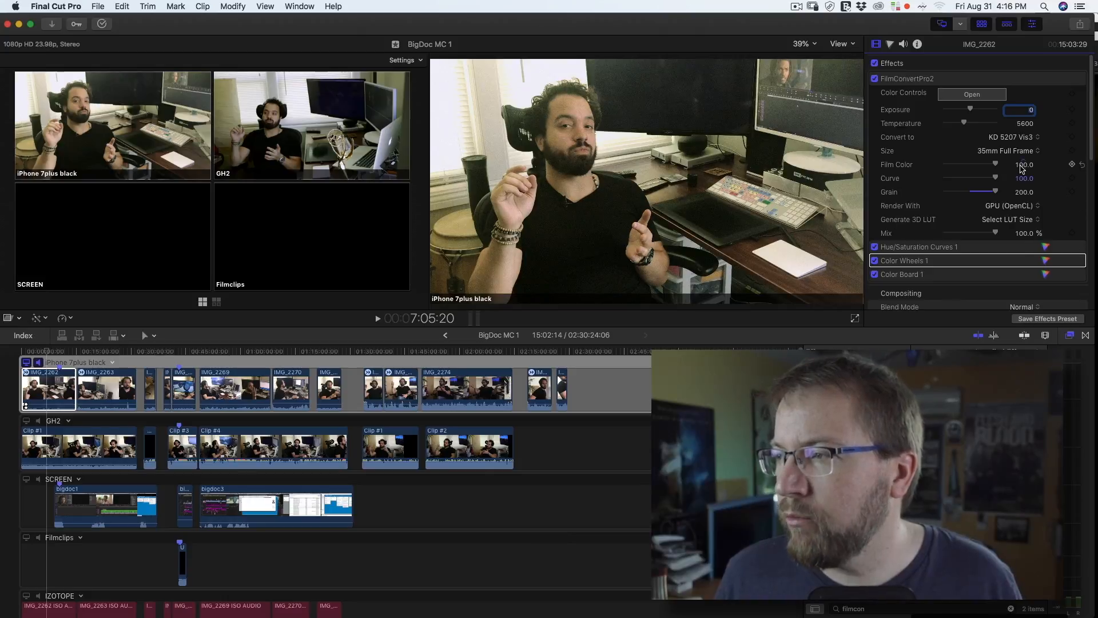
- Set the FilmConvertPro2 grain to 50 on IMG_2262 and review the playback full screen
{"action": "left_click", "coordinate": [1023, 192]}
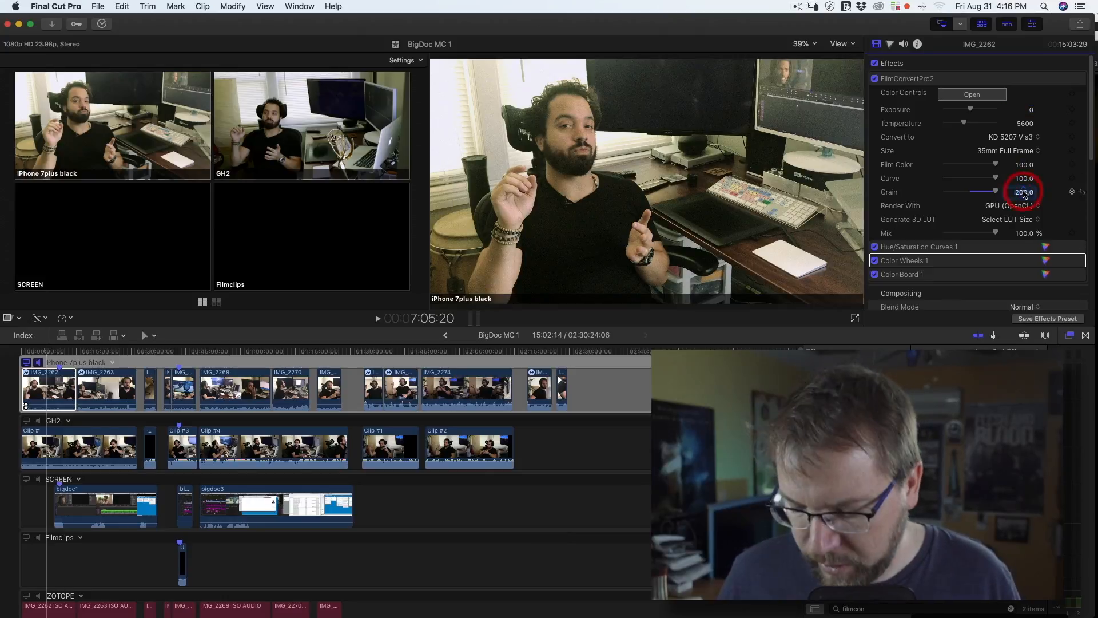
{"action": "type", "text": "50"}
{"action": "key", "text": "Return"}
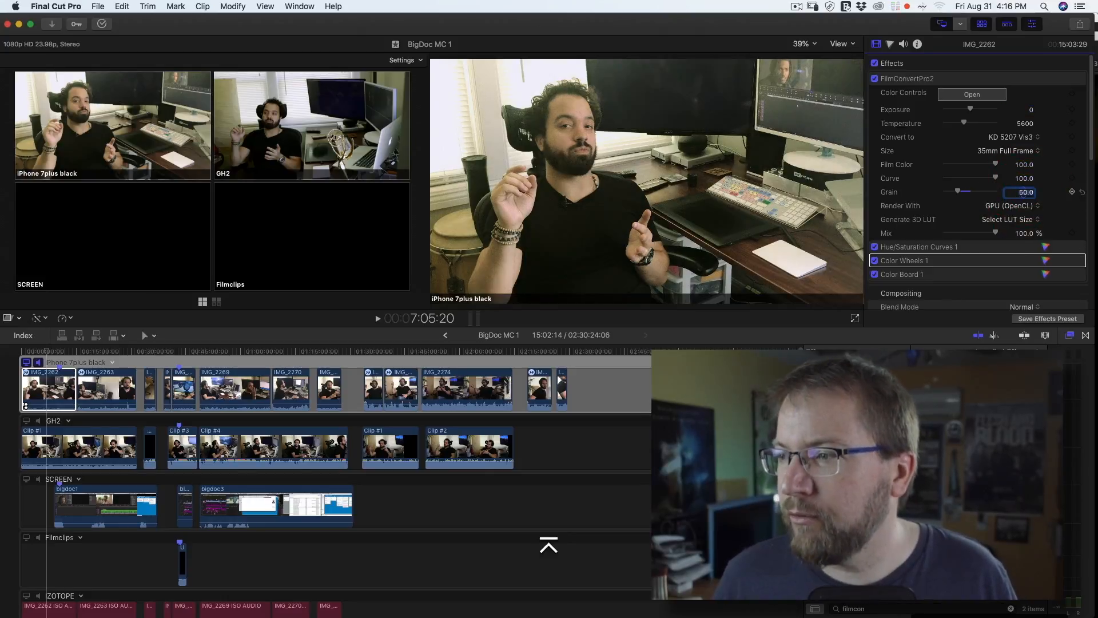
{"action": "left_click", "coordinate": [858, 318]}
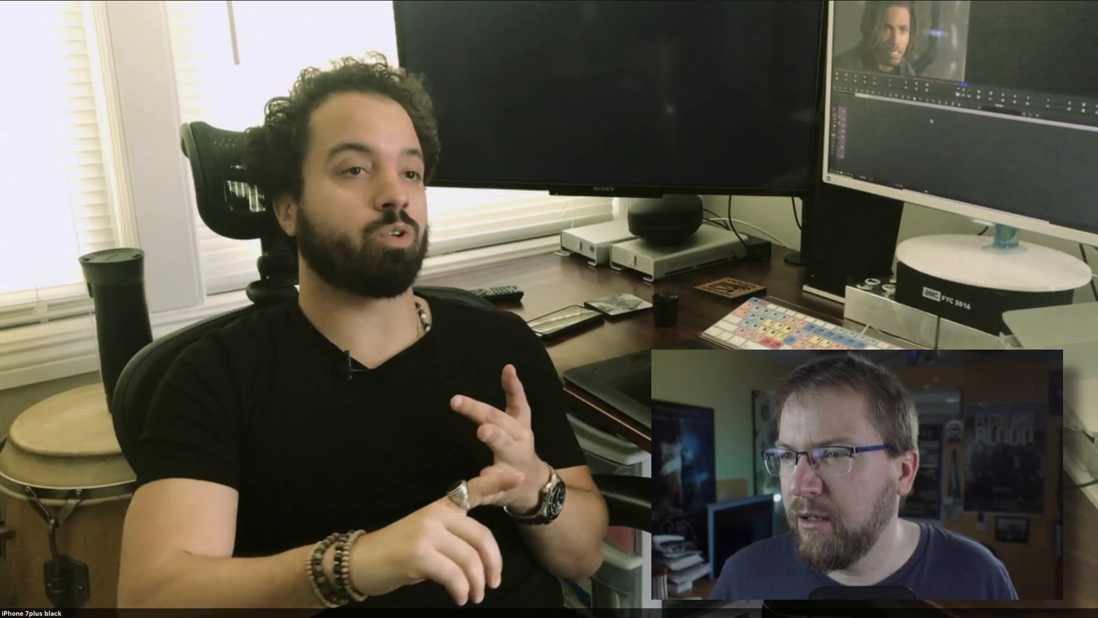
{"action": "key", "text": "Escape"}
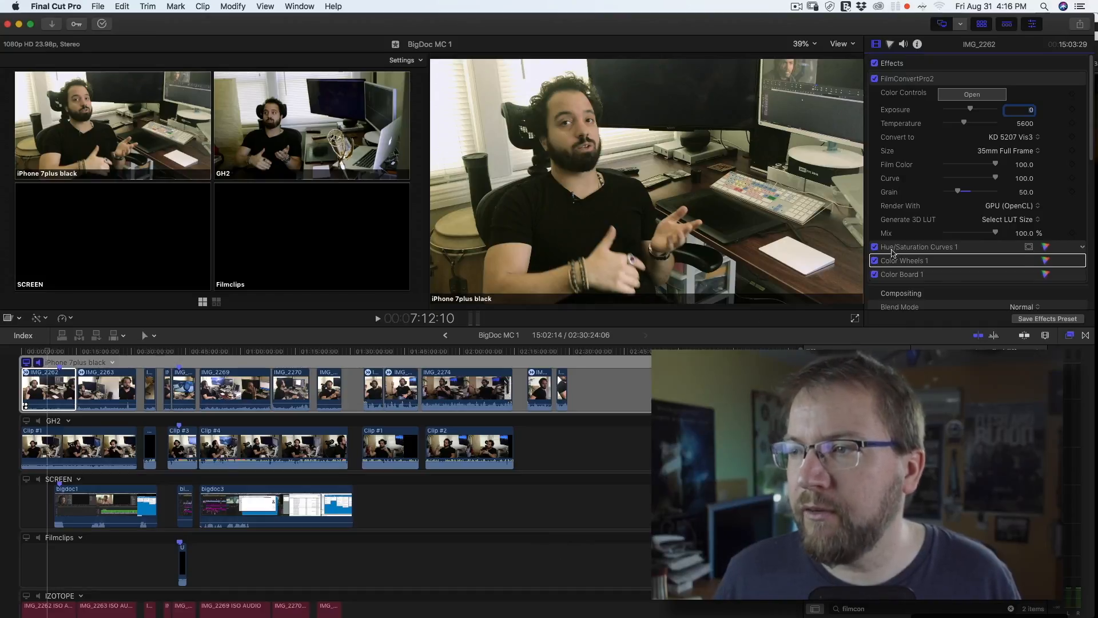
- Look over FilmConvert's color controls, close them, and review IMG_2262 full screen with all its effects disabled
{"action": "left_click", "coordinate": [972, 95]}
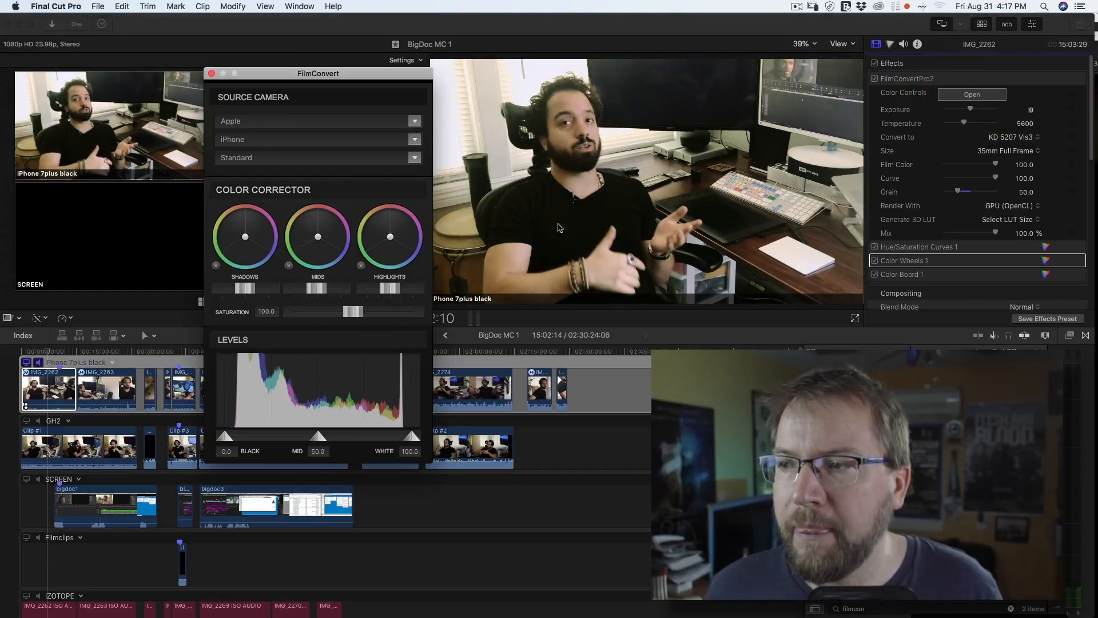
{"action": "left_click", "coordinate": [211, 73]}
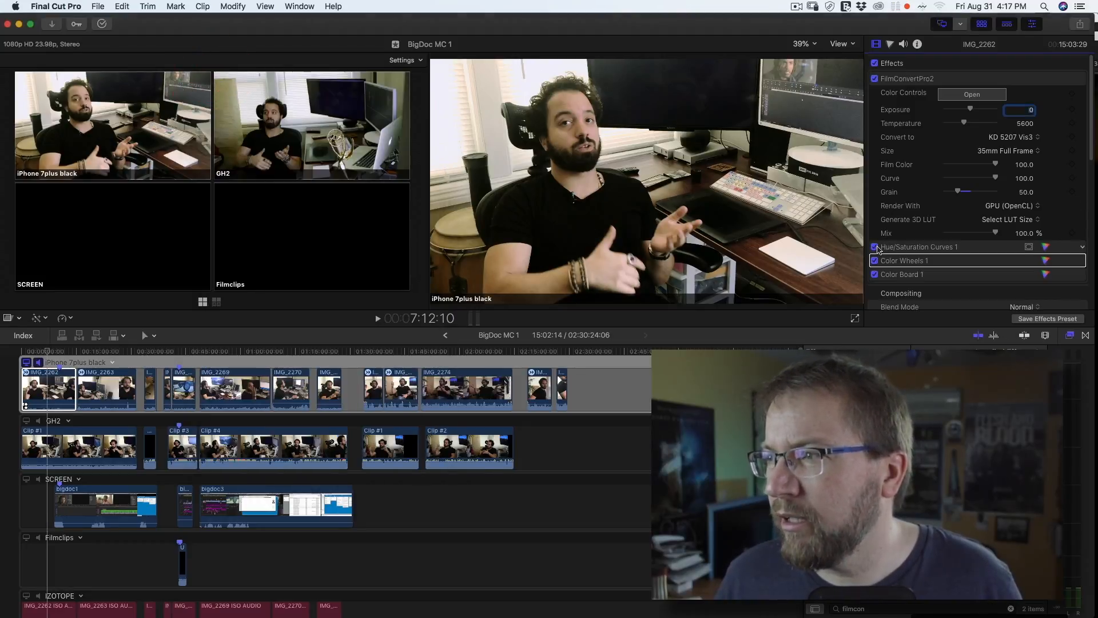
{"action": "left_click", "coordinate": [875, 64]}
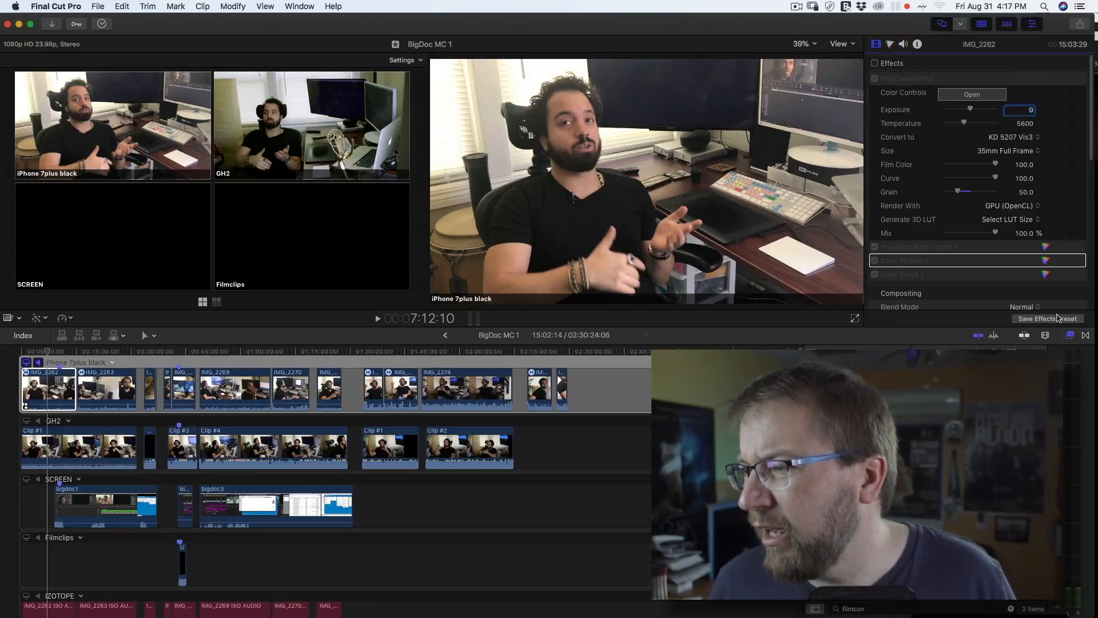
{"action": "key", "text": "super+shift+f"}
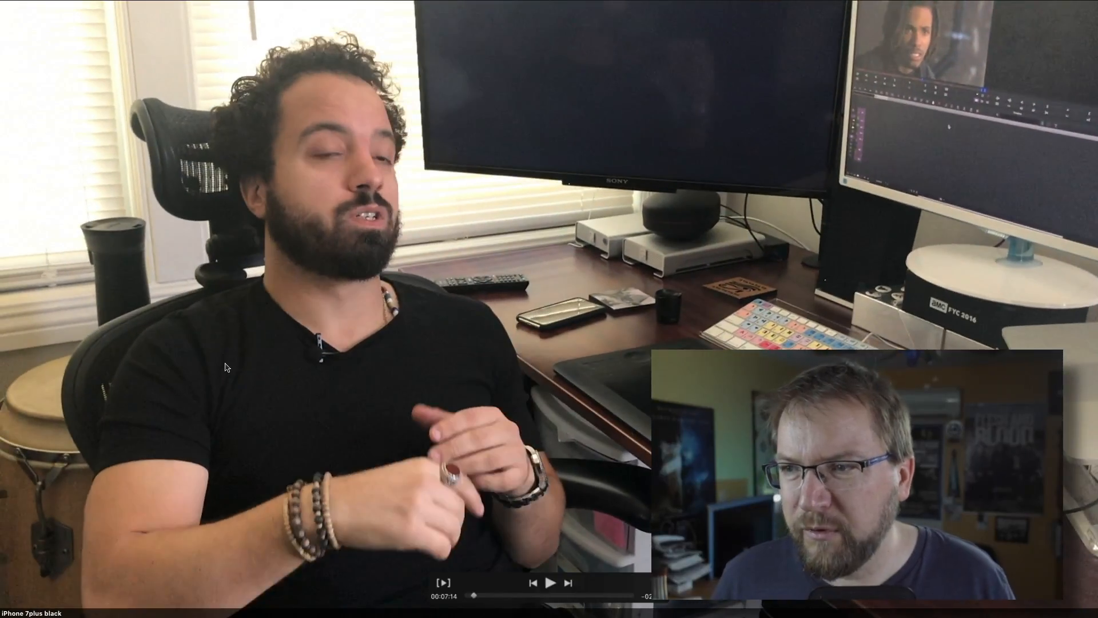
{"action": "key", "text": "Escape"}
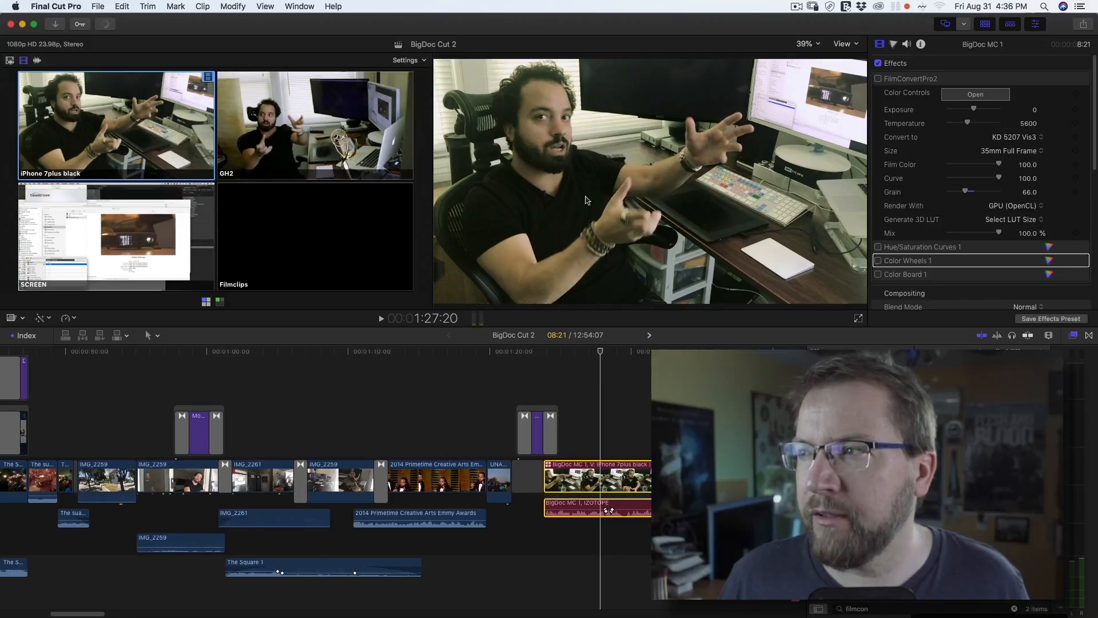
- Slightly raise the shadows and midtones brightness in Color Wheels 1 on the first BigDoc MC 1 clip and compare the correction off and on
{"action": "scroll", "coordinate": [936, 258], "scroll_direction": "down", "scroll_amount": 5}
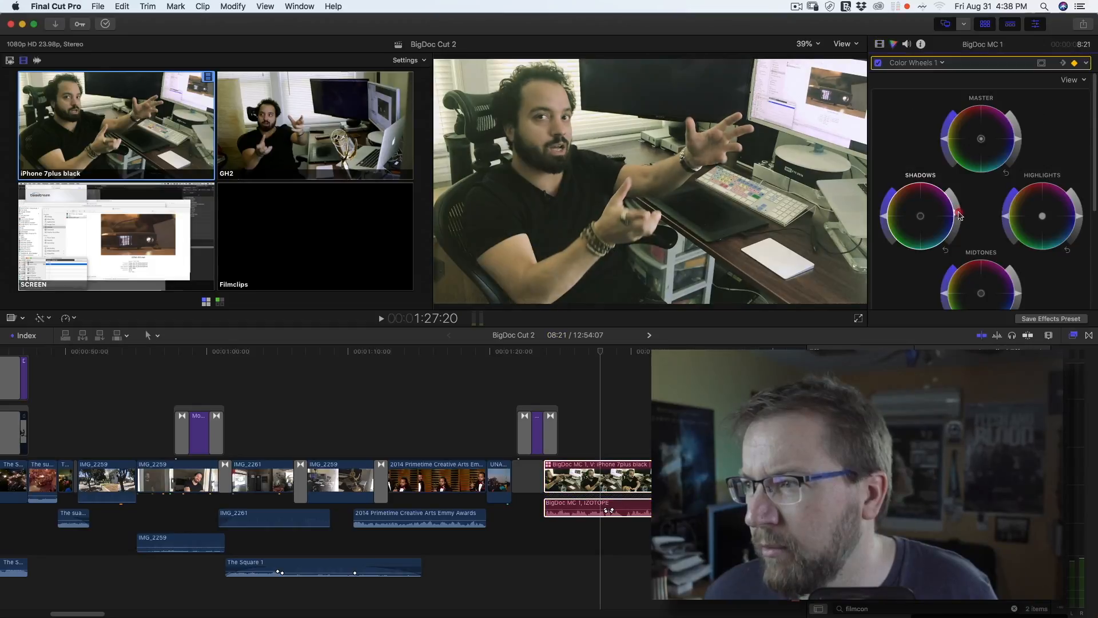
{"action": "left_click_drag", "start_coordinate": [959, 213], "coordinate": [959, 214]}
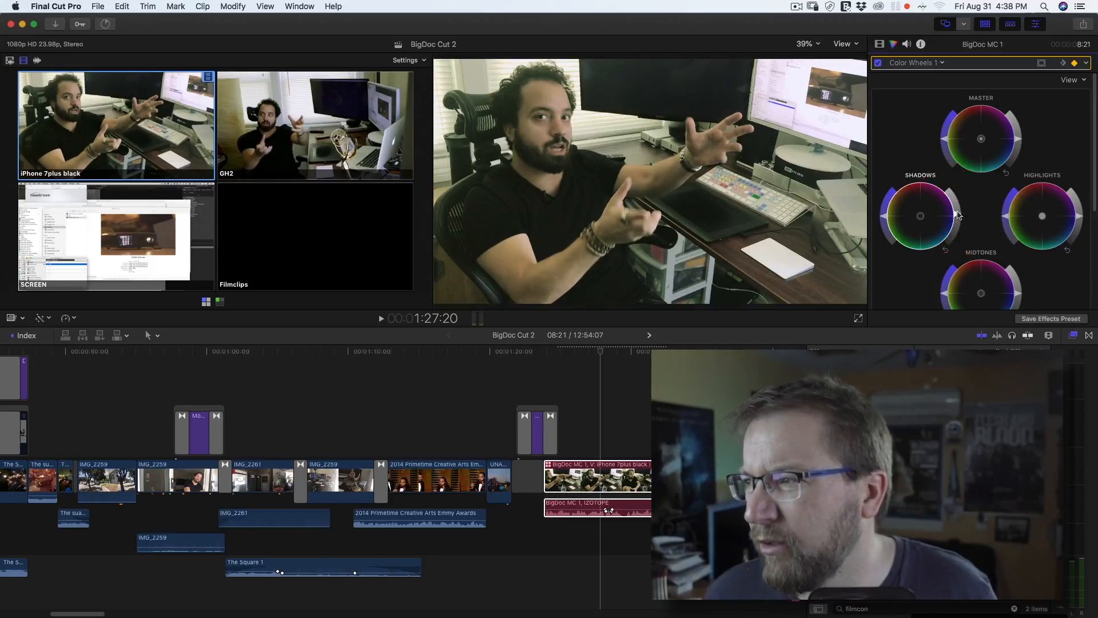
{"action": "left_click_drag", "start_coordinate": [1018, 293], "coordinate": [1018, 289]}
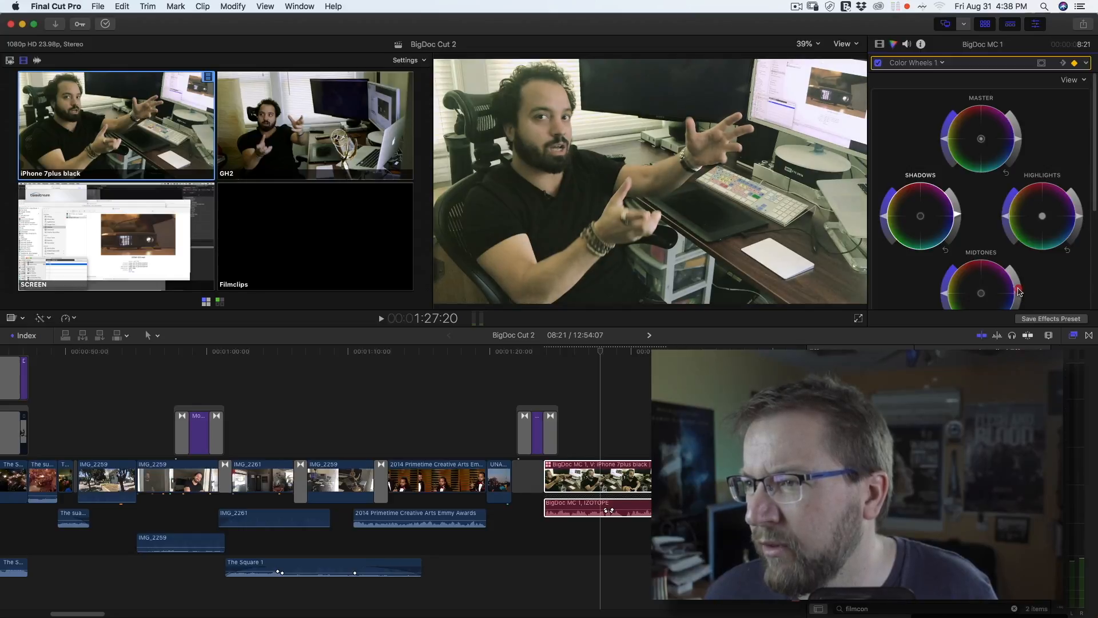
{"action": "left_click", "coordinate": [879, 64]}
{"action": "left_click", "coordinate": [879, 64]}
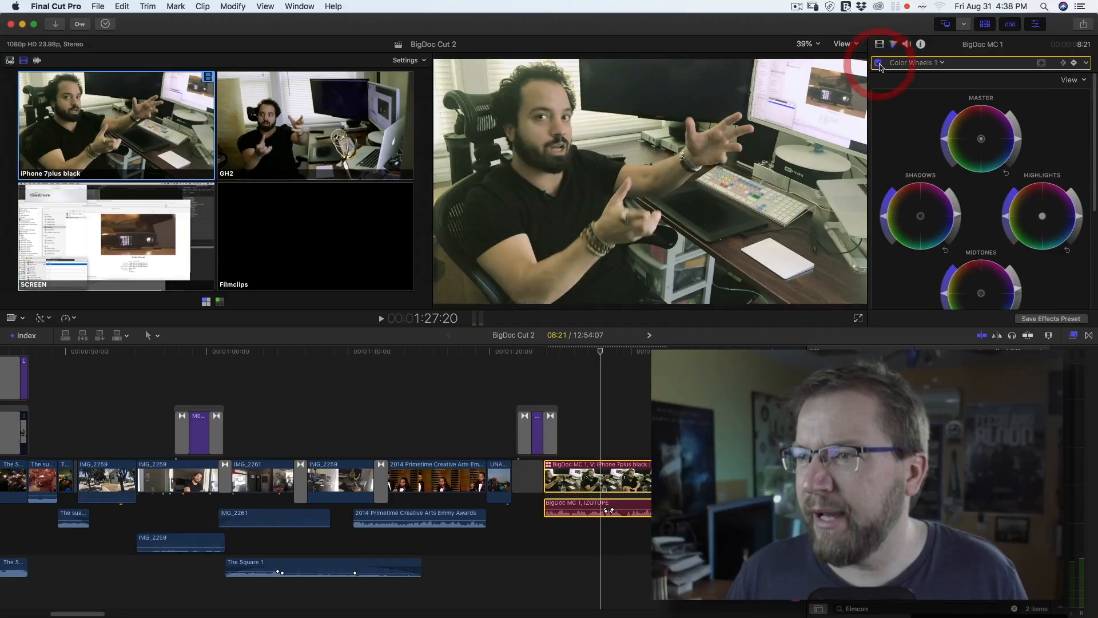
{"action": "left_click", "coordinate": [879, 63]}
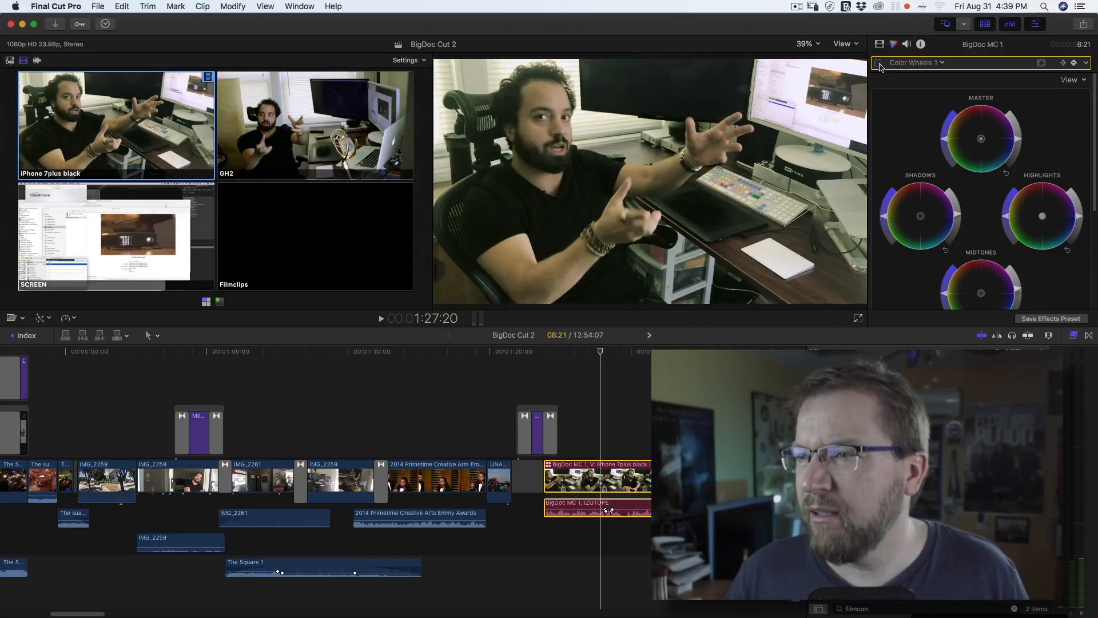
{"action": "left_click", "coordinate": [878, 63]}
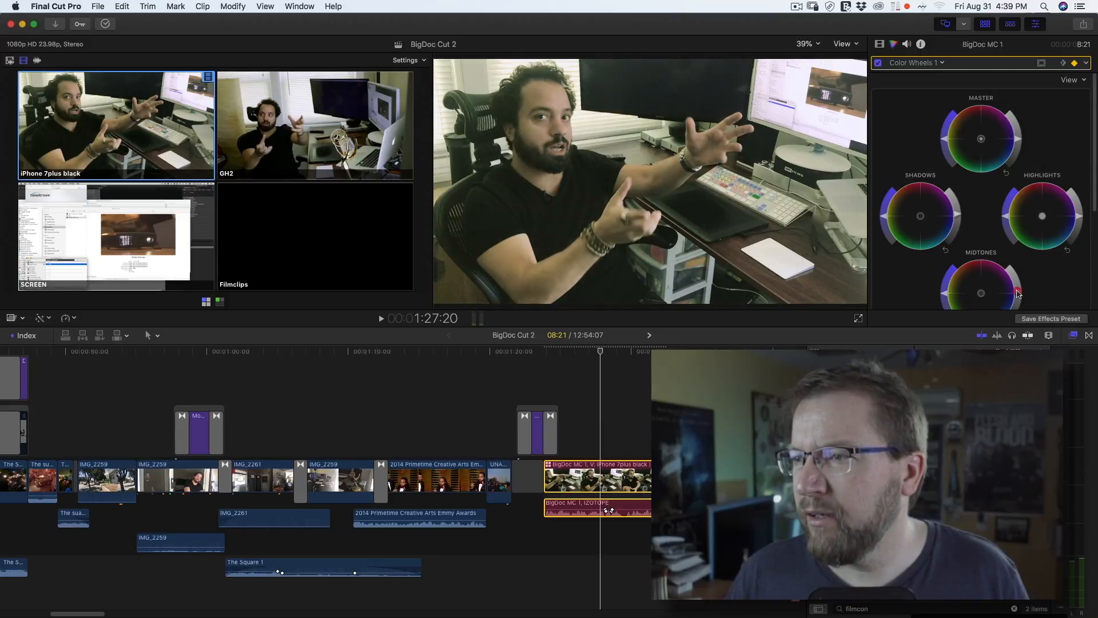
- Fine-tune the midtones brightness in Color Wheels 1 and compare the picture with the correction off and on
{"action": "left_click", "coordinate": [1018, 293]}
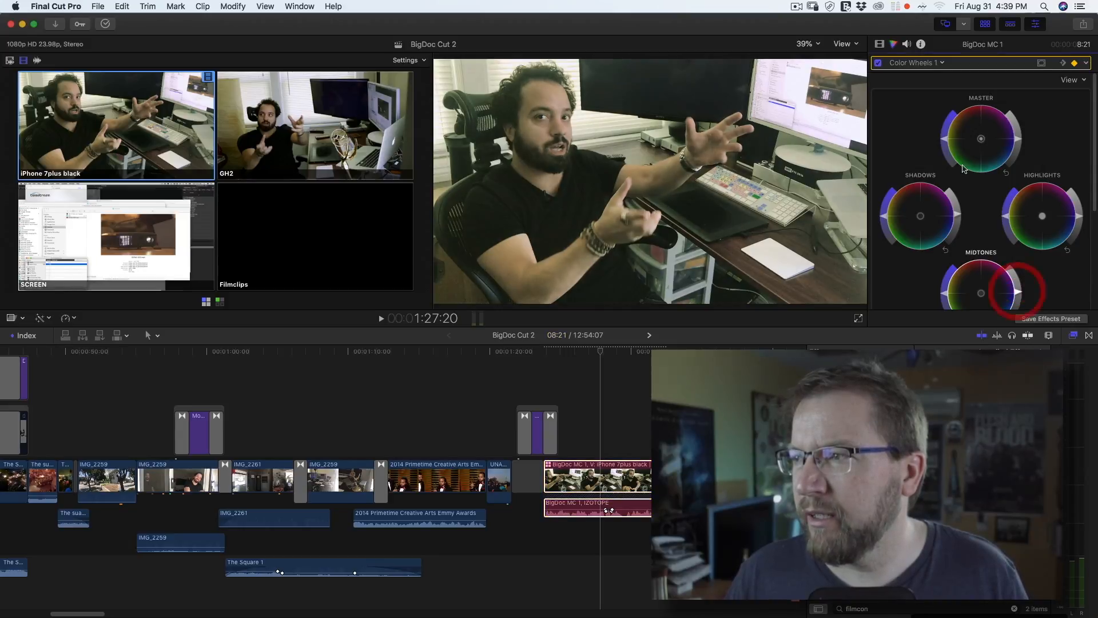
{"action": "left_click", "coordinate": [878, 63]}
{"action": "left_click", "coordinate": [878, 63]}
{"action": "left_click", "coordinate": [878, 63]}
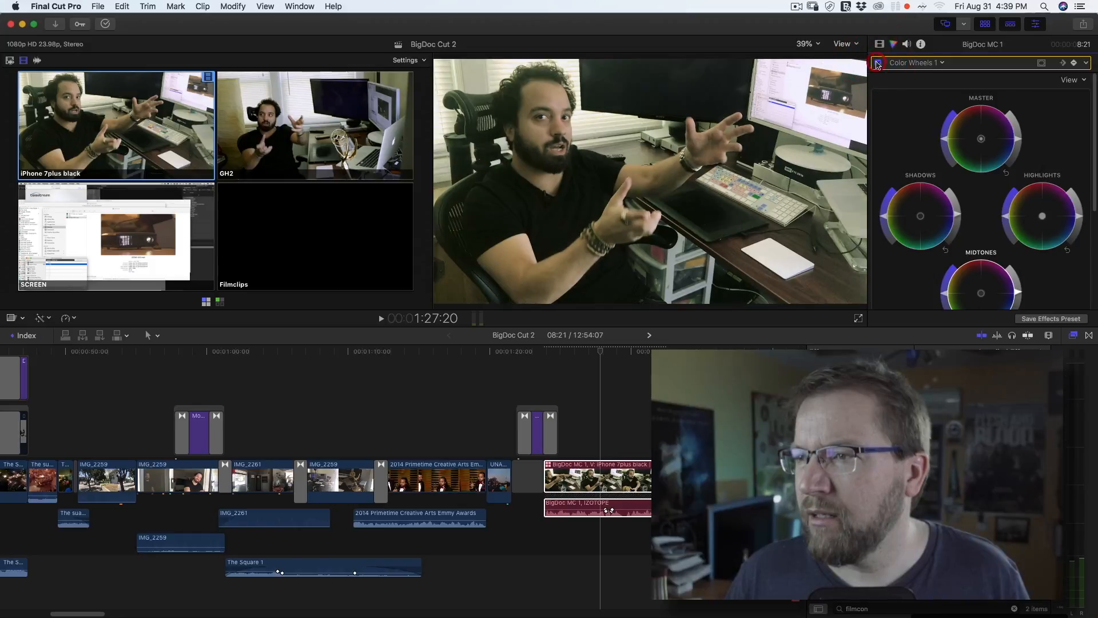
{"action": "left_click", "coordinate": [878, 63]}
{"action": "left_click", "coordinate": [877, 63]}
- Copy the first, corrected BigDoc MC 1 iPhone 7plus black clip in the BigDoc Cut 2 timeline
{"action": "left_click", "coordinate": [633, 477]}
{"action": "key", "text": "super+minus"}
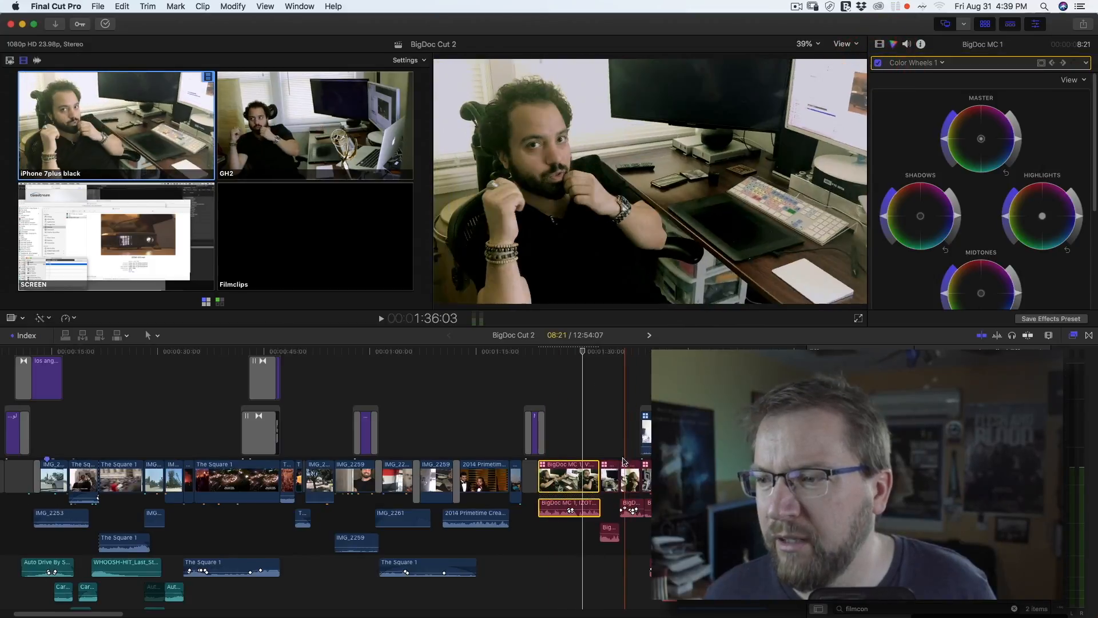
{"action": "left_click", "coordinate": [628, 477], "text": "alt"}
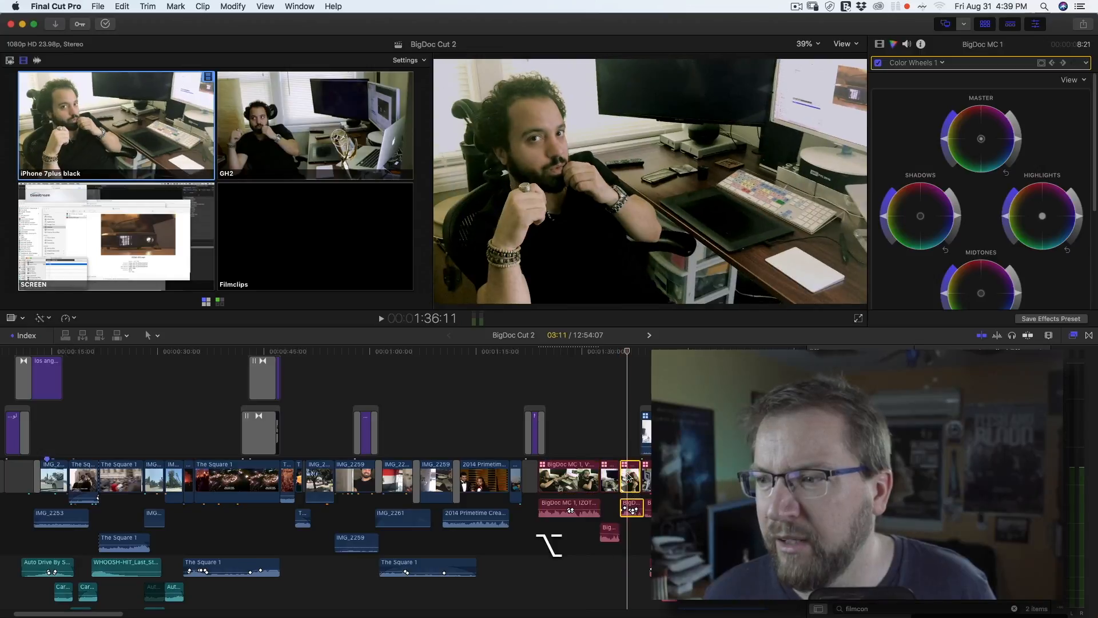
{"action": "left_click", "coordinate": [558, 479], "text": "alt"}
{"action": "key", "text": "super+c"}
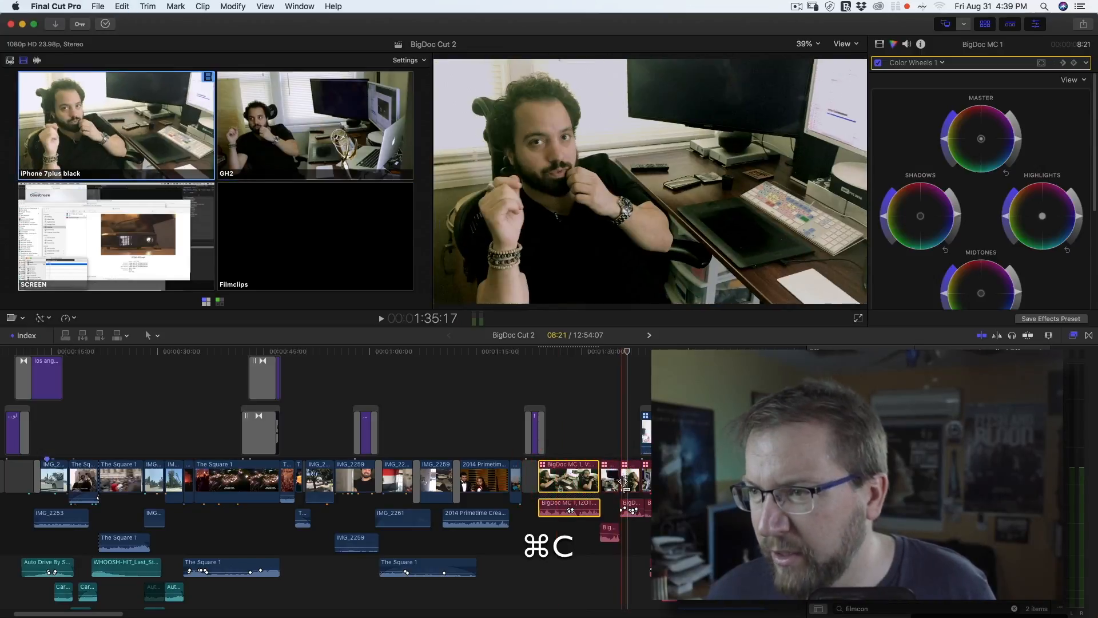
- Paste only the Color Wheels 1 effect onto the BigDoc MC 1 clip near 1:36 and compare the pasted correction off and on
{"action": "left_click", "coordinate": [628, 483], "text": "alt"}
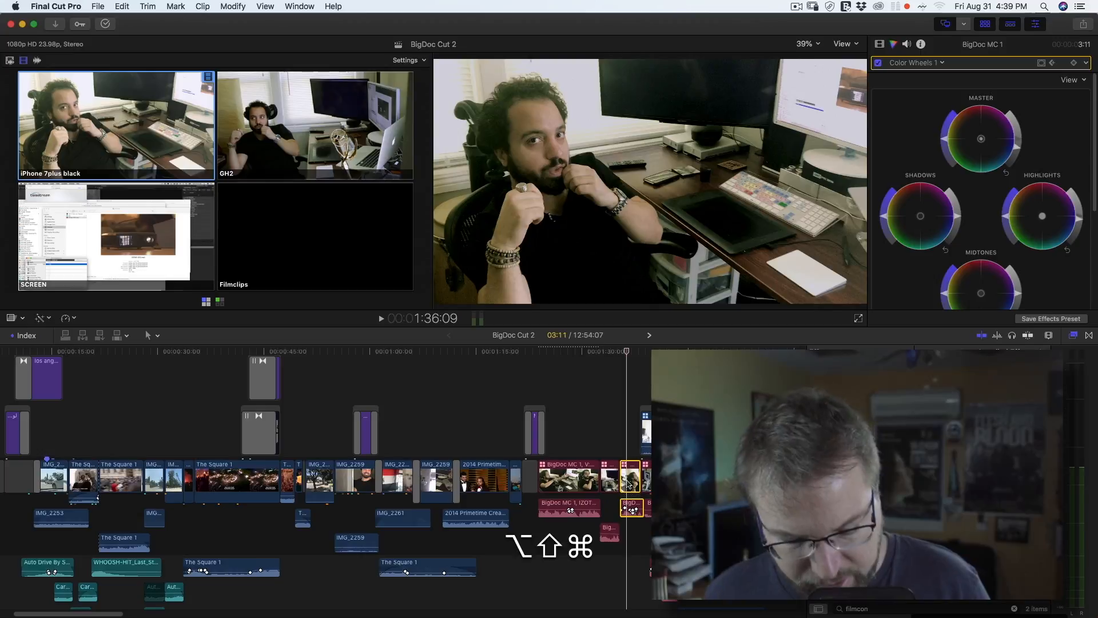
{"action": "key", "text": "shift+super+v"}
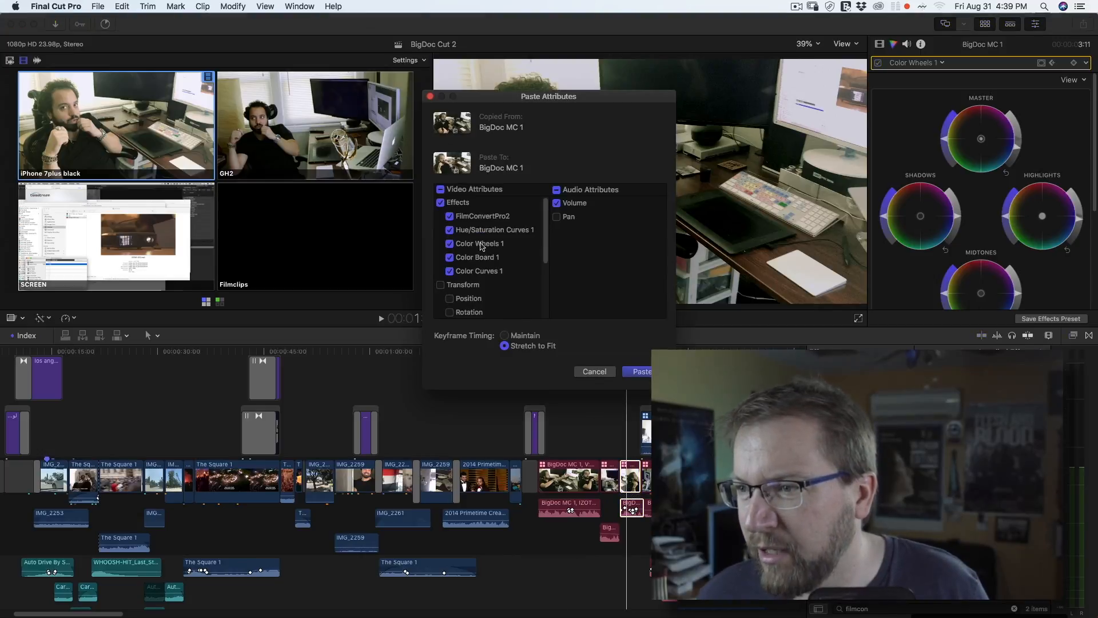
{"action": "left_click", "coordinate": [440, 203]}
{"action": "left_click", "coordinate": [450, 243]}
{"action": "key", "text": "Return"}
{"action": "left_click", "coordinate": [877, 63]}
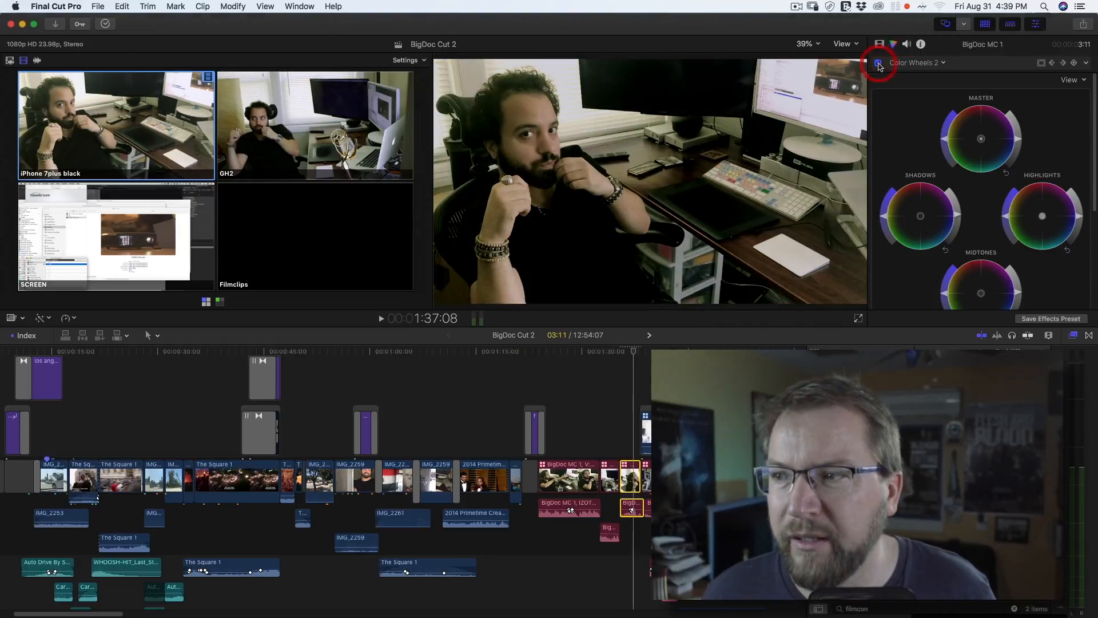
{"action": "left_click", "coordinate": [878, 63]}
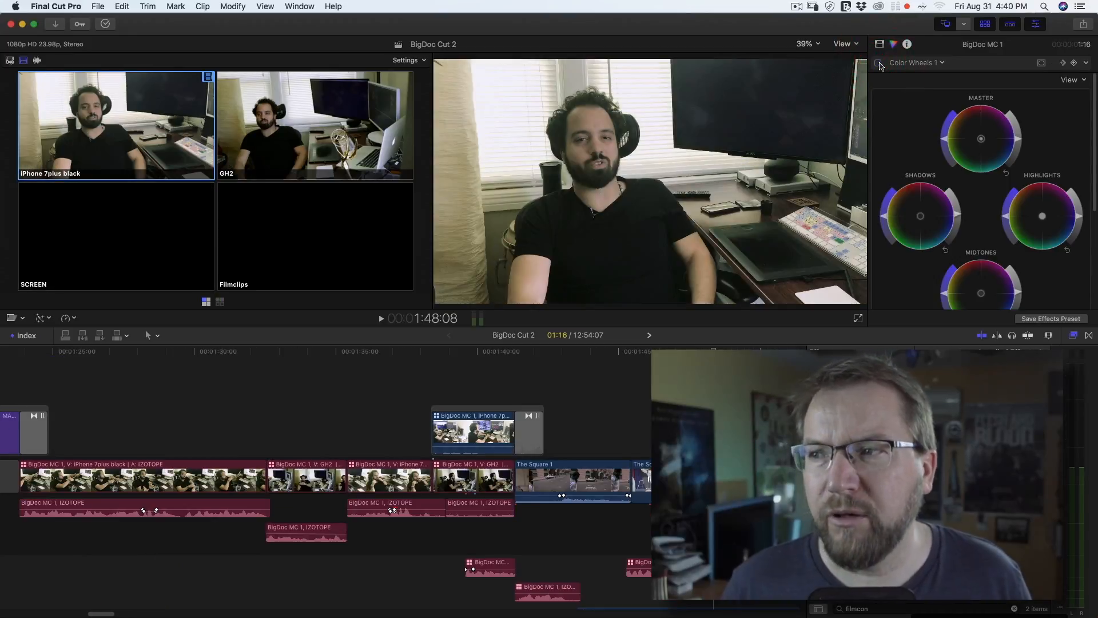
- Compare the BigDoc MC 1 clip at 1:48:08 with Color Wheels 1 off and on
{"action": "left_click", "coordinate": [878, 63]}
{"action": "left_click", "coordinate": [877, 63]}
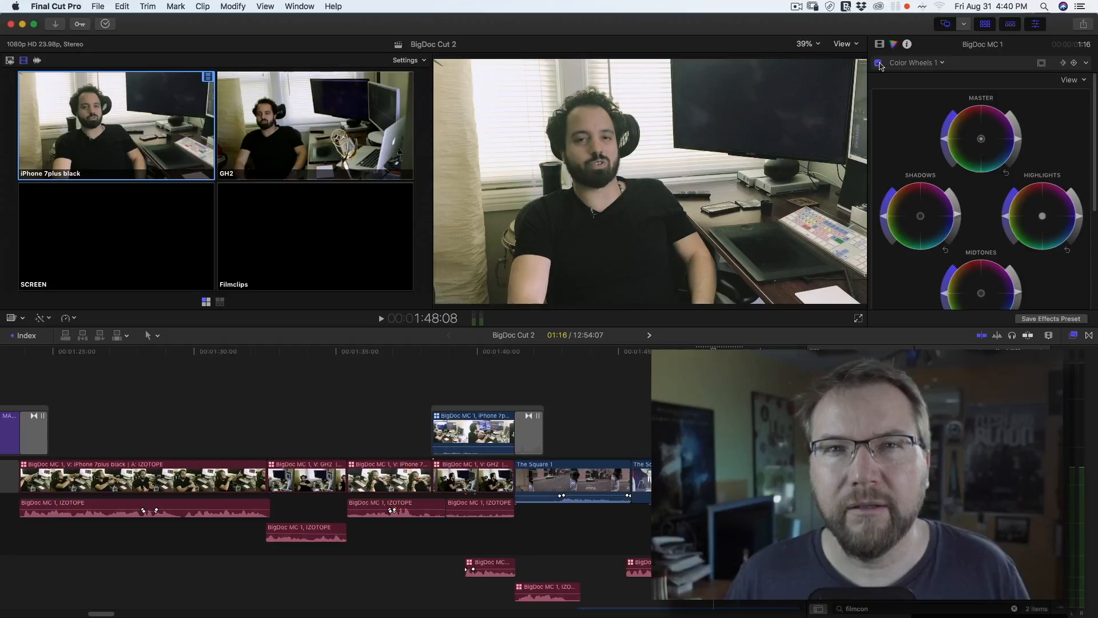
{"action": "left_click", "coordinate": [878, 62]}
{"action": "left_click", "coordinate": [878, 63]}
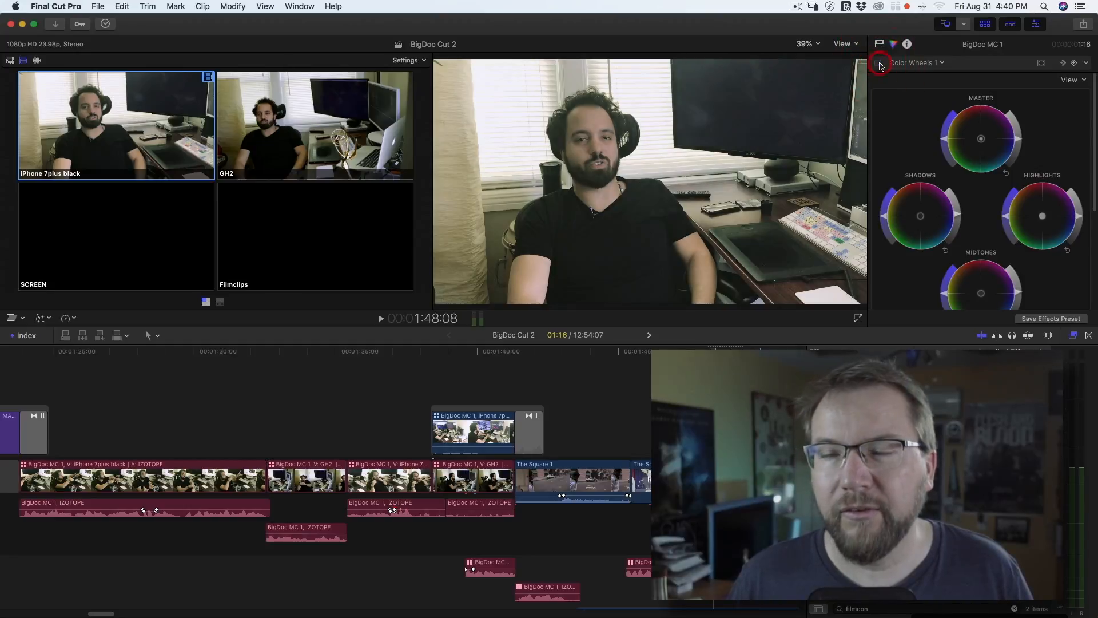